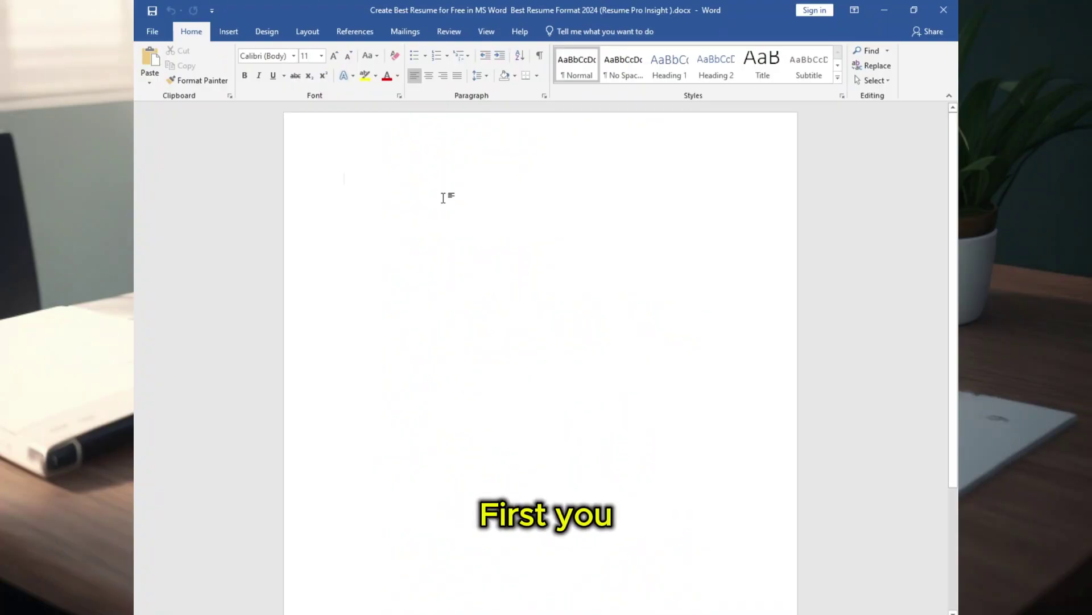
Set the page margins to Narrow (0.5" on all sides) and the paper size to A4
click(307, 31)
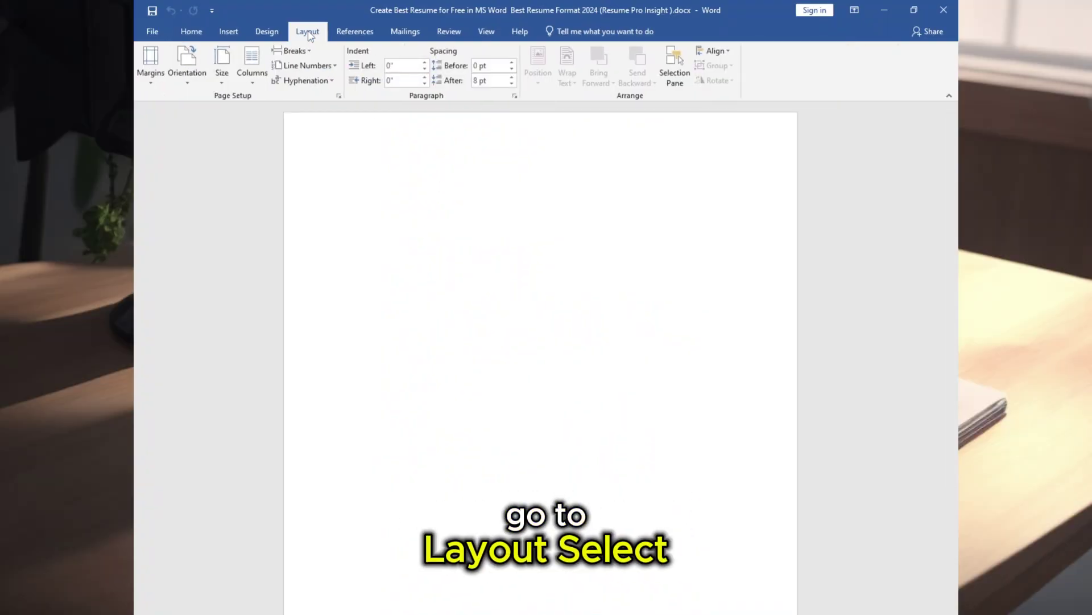
click(158, 88)
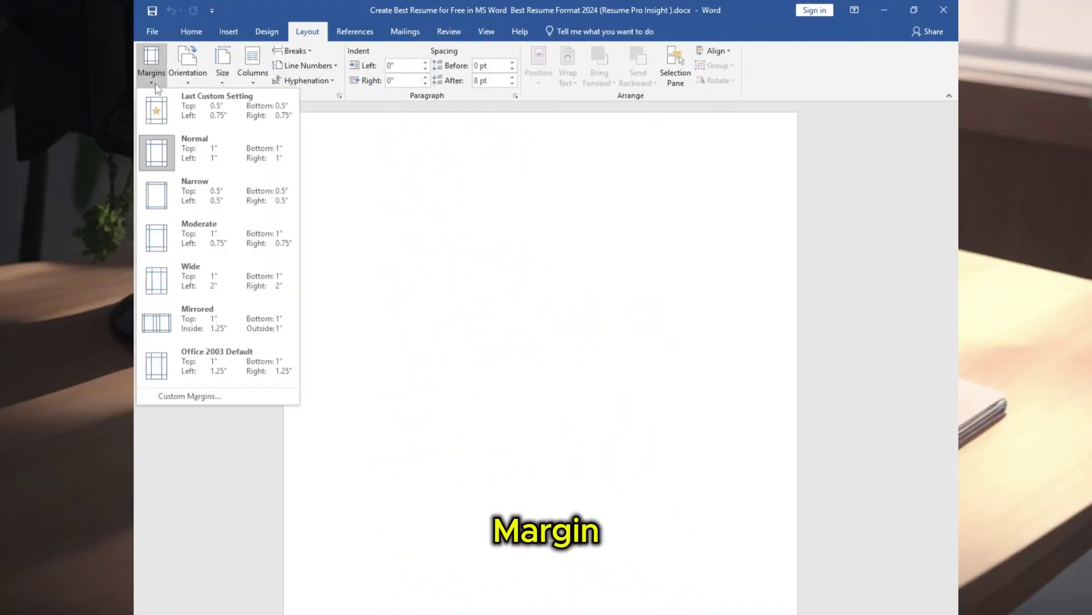
click(207, 186)
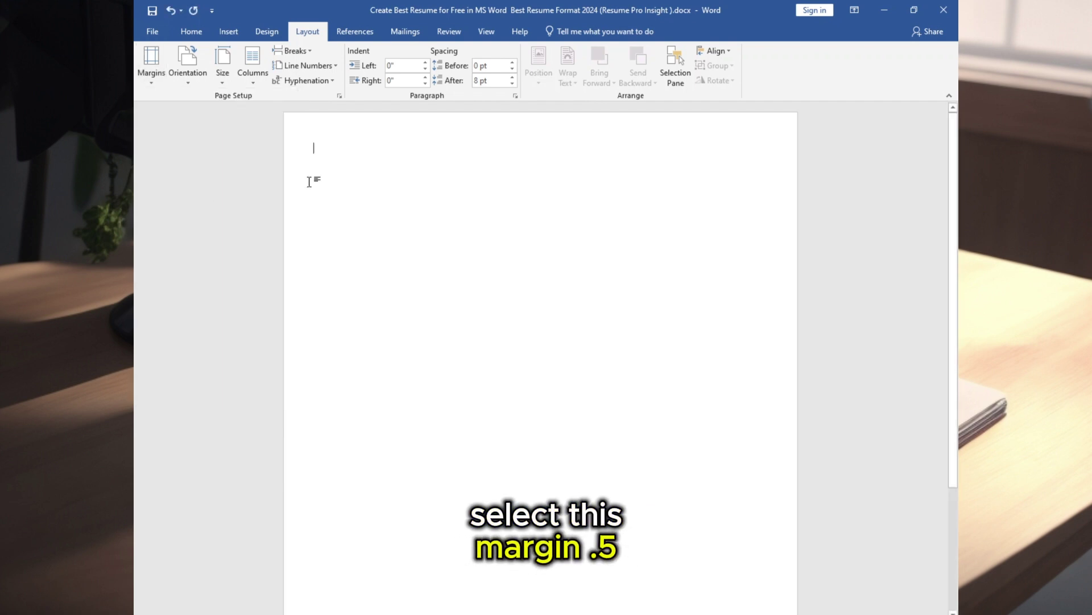
click(221, 80)
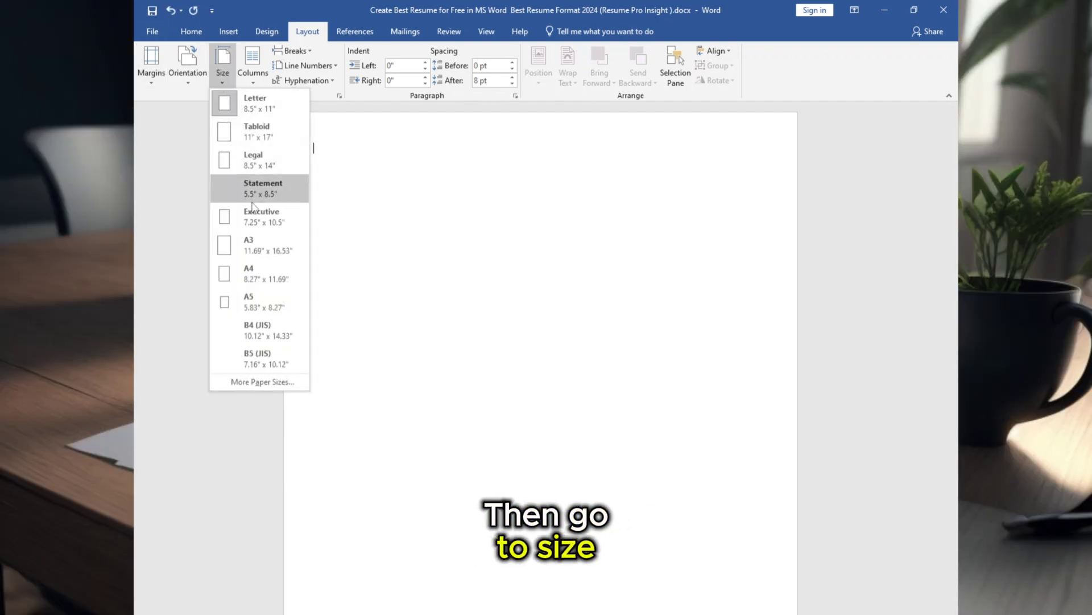
click(253, 273)
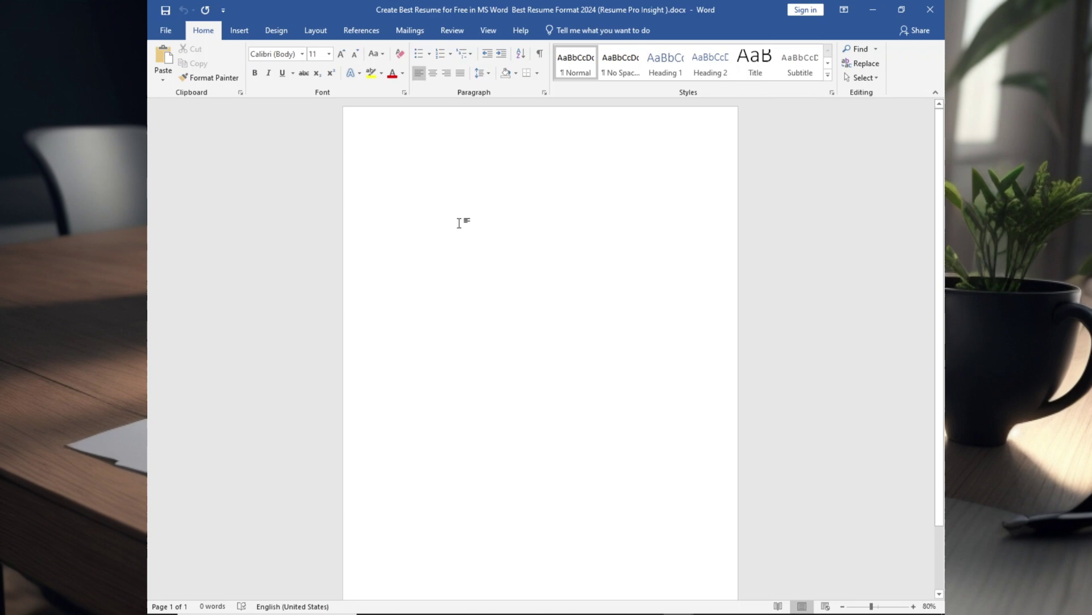
Add blank paragraphs down the page until the document runs onto a second page
key(Return)
key(Return)
key(Return)
key(Return)
key(Return)
key(Return)
key(Return)
key(Return)
key(Return)
key(Return)
key(Return)
key(Return)
key(Return)
key(Return)
key(Return)
key(Return)
key(Return)
key(Return)
key(Return)
key(Return)
scroll(466, 223, up, 7)
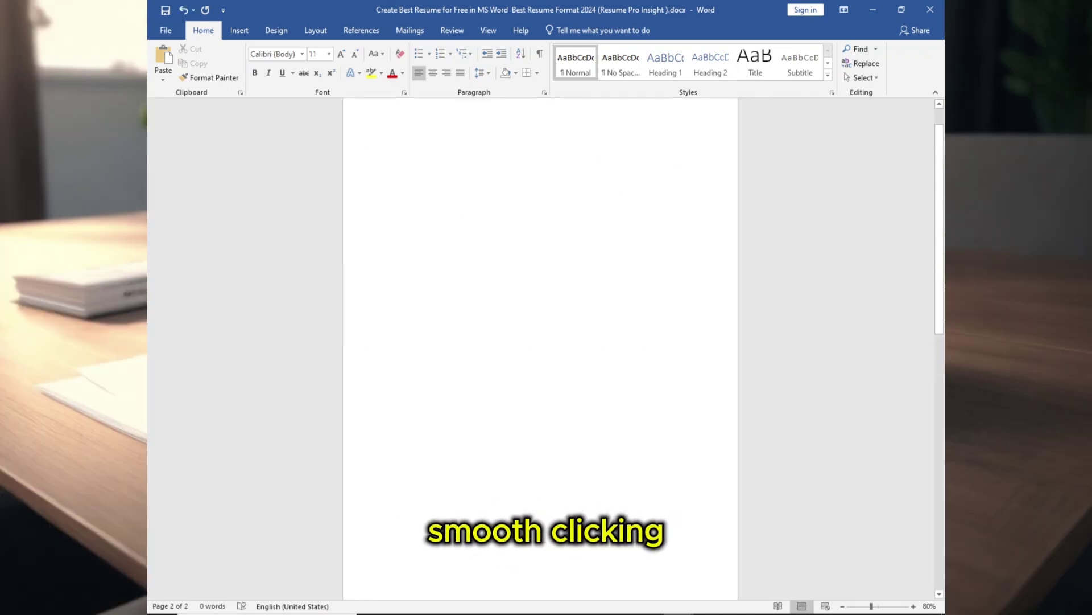
Draw a text box across the full top of the first page, about 8.25" wide and 1.58" high
click(239, 31)
click(272, 78)
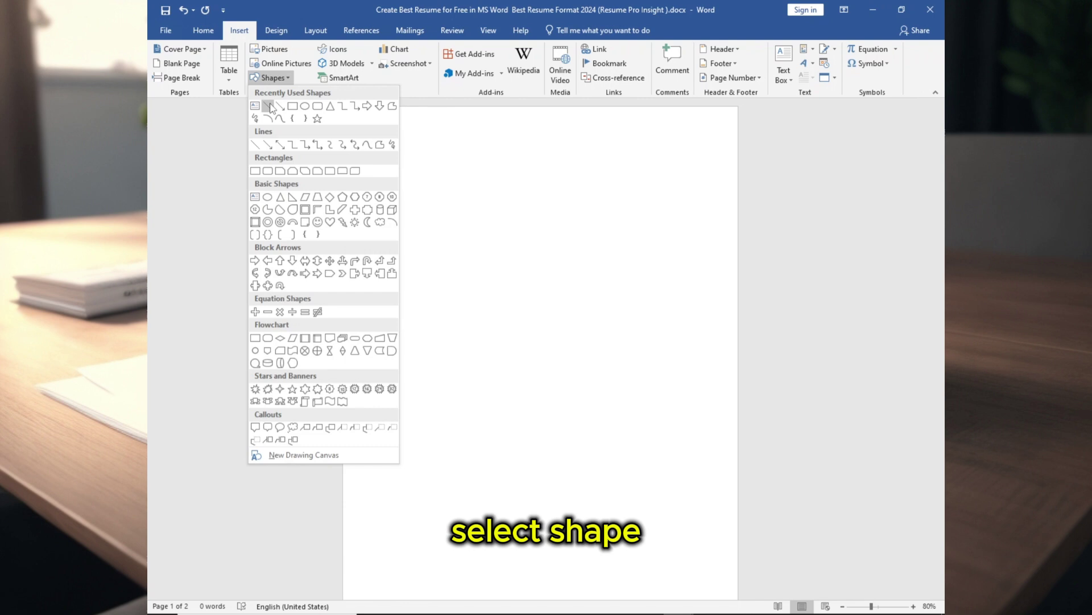
click(255, 106)
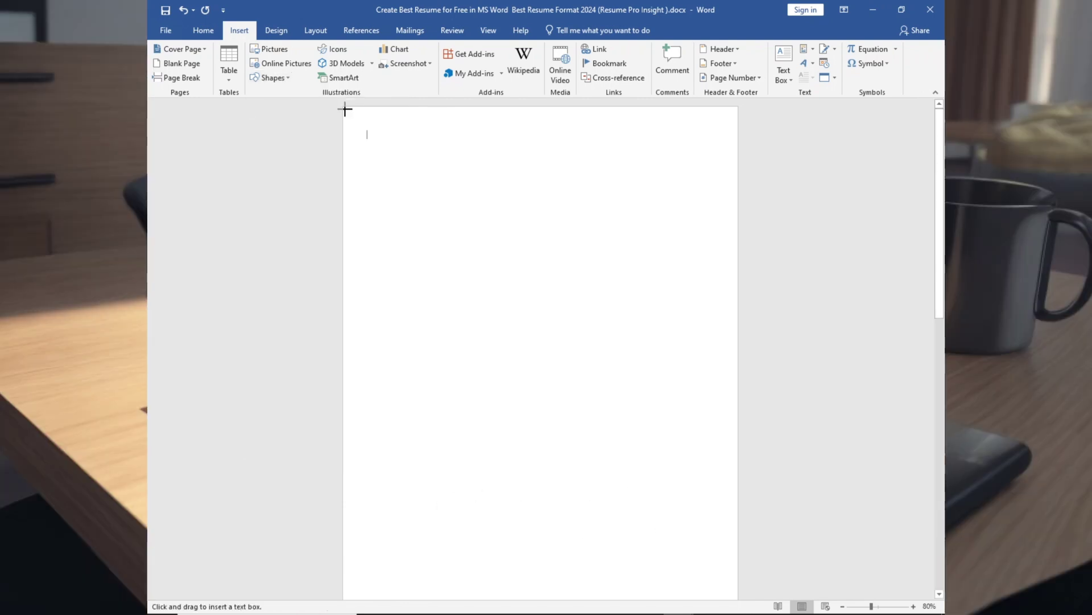
drag(346, 108, 737, 183)
Set the header text box's width to 8.5"
click(841, 56)
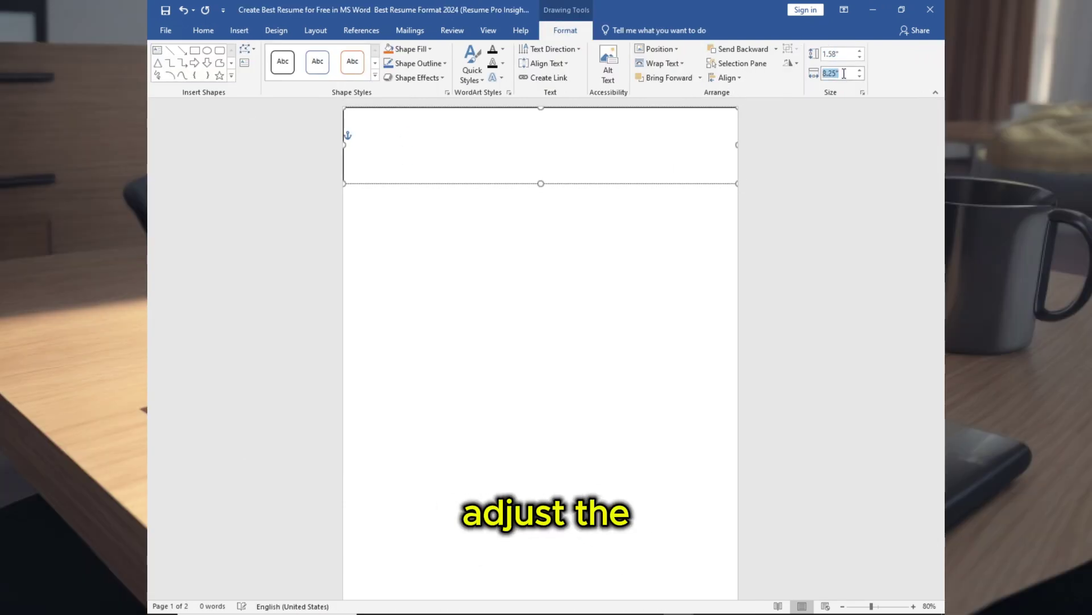
text(8.5")
key(Return)
click(519, 221)
click(519, 108)
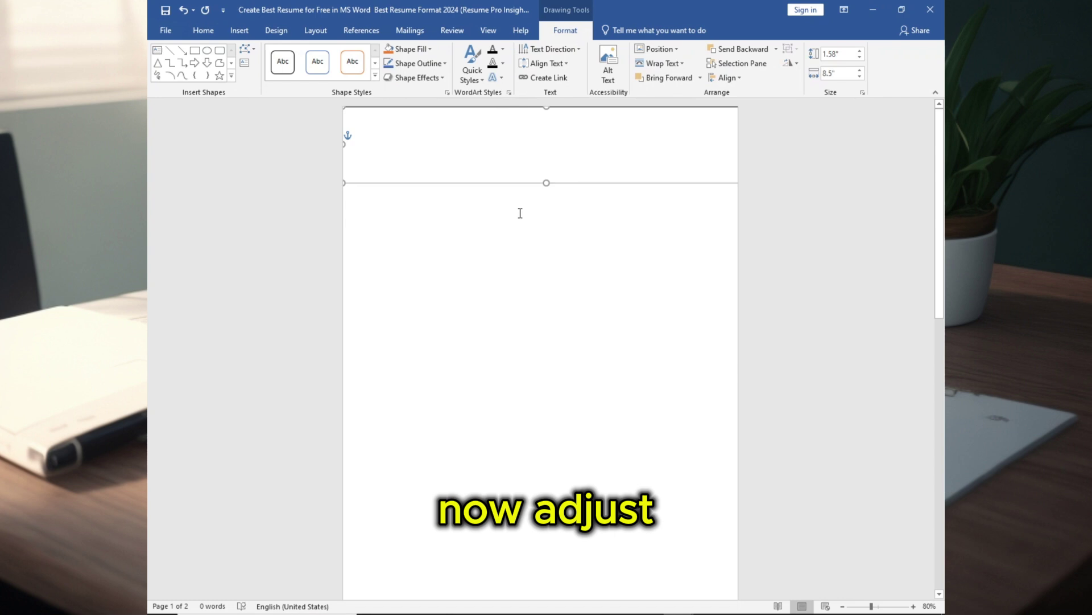
Fill the header text box with a custom dark blue, RGB 23, 58, 89
click(520, 213)
click(421, 108)
click(416, 50)
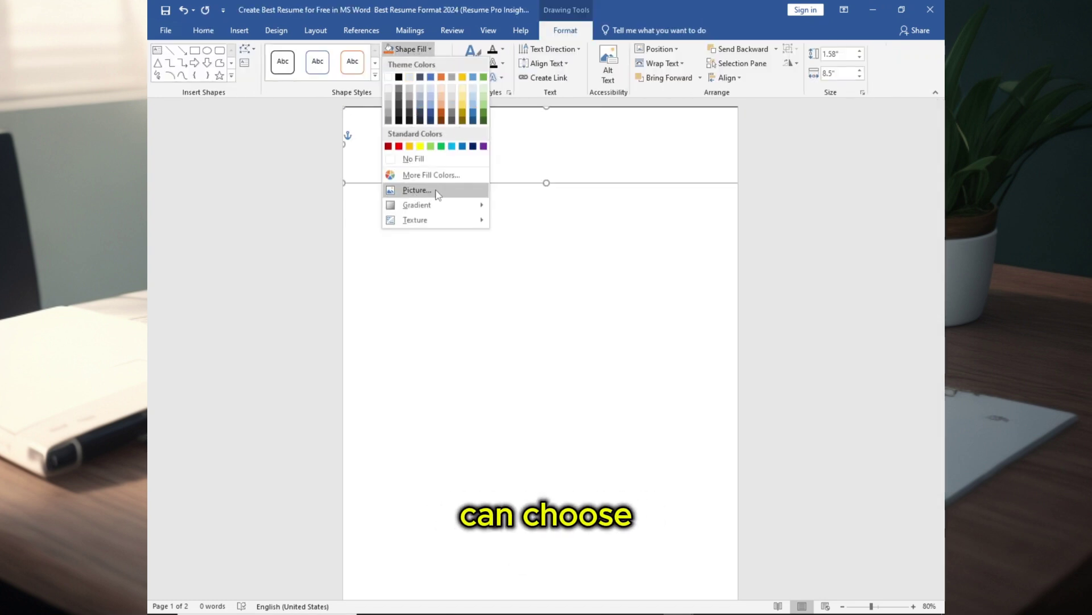
mouse_move(450, 209)
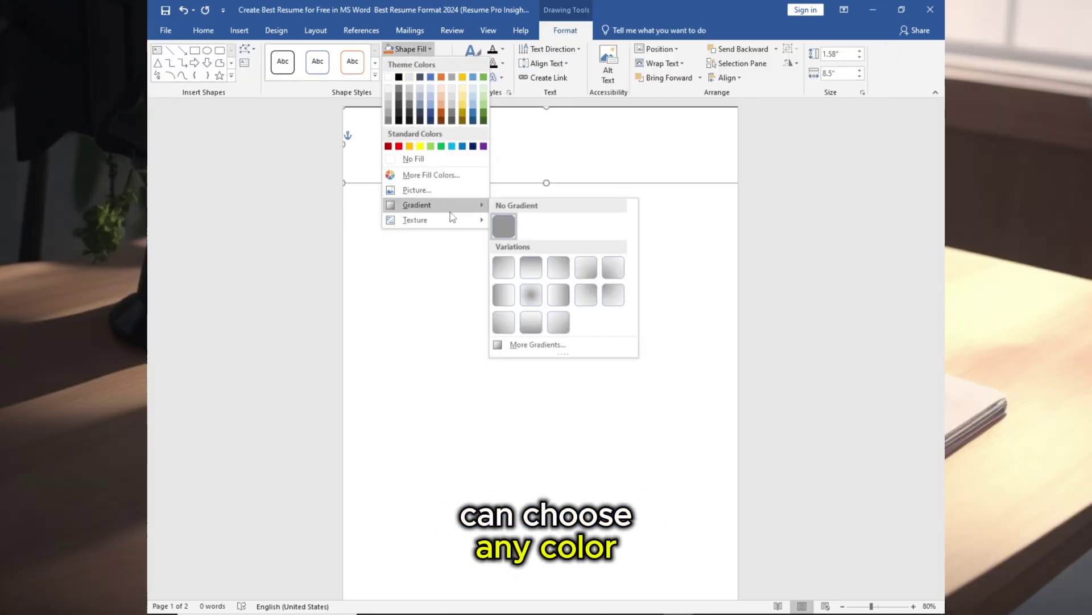
click(452, 176)
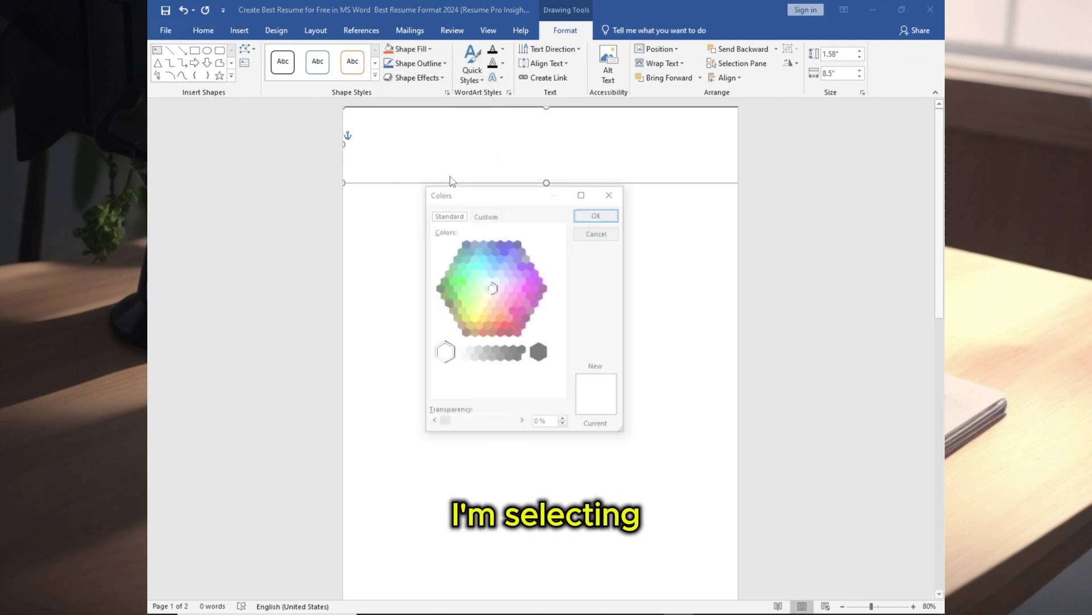
click(488, 215)
drag(494, 347, 468, 347)
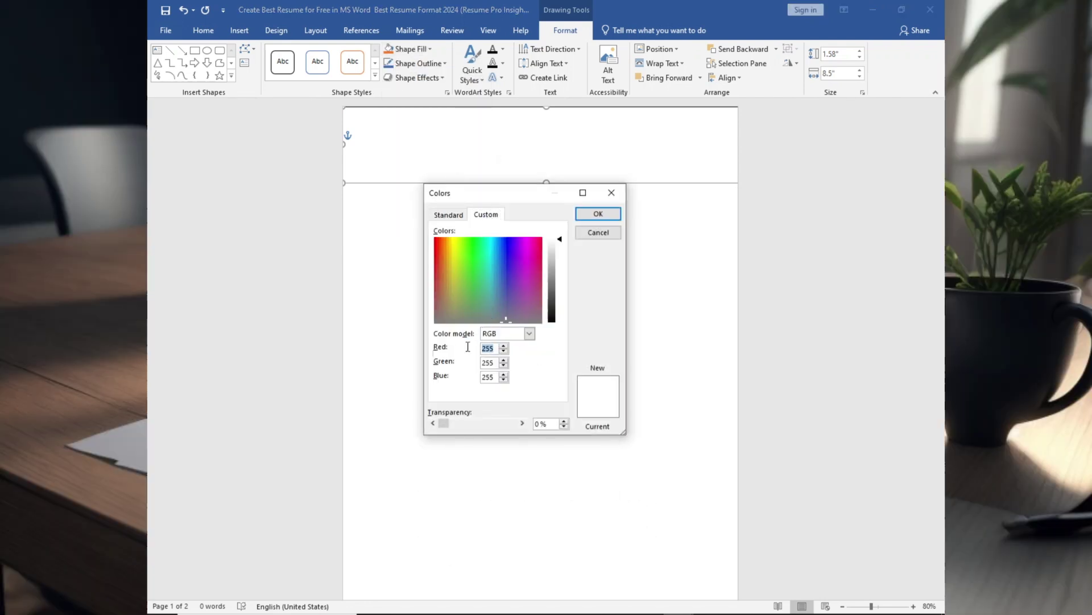
text(96)
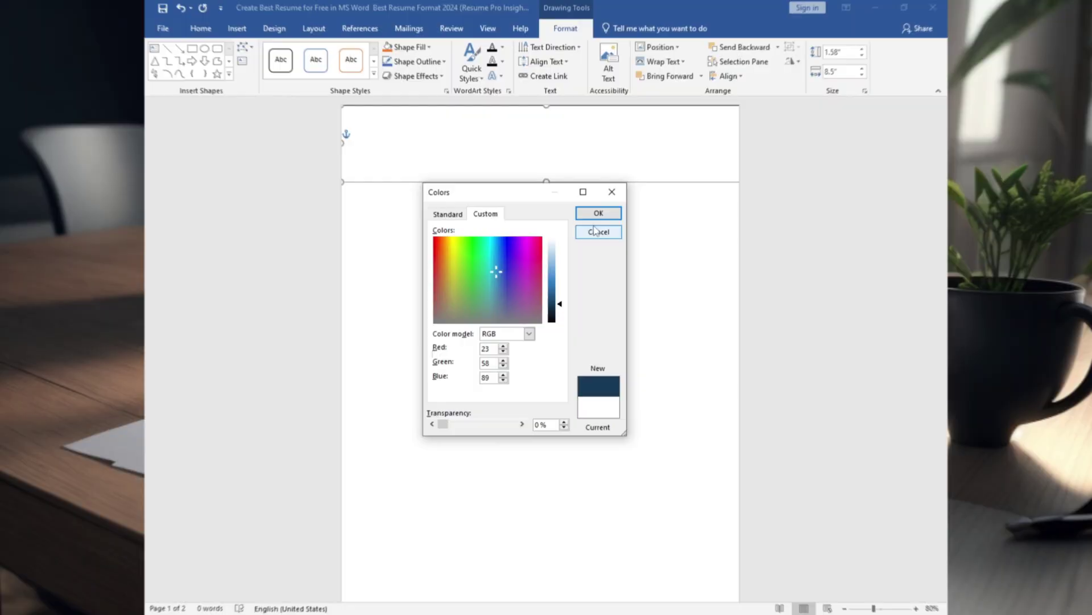
key(Return)
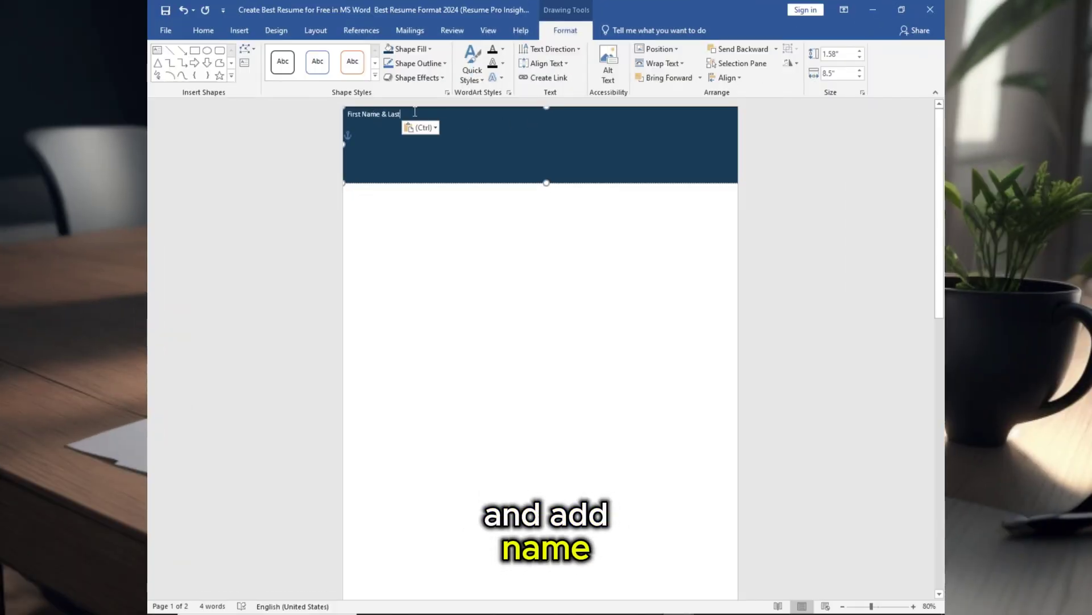
Centre the "First Name & Last" line in the header and format it as 36 pt Times New Roman
drag(415, 112, 326, 110)
click(203, 30)
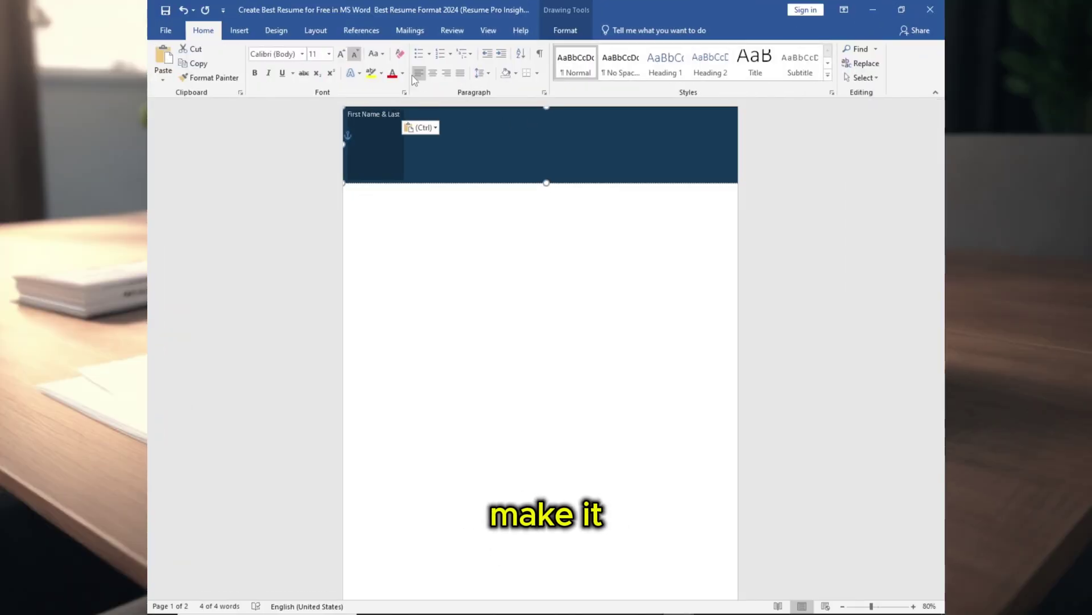
click(434, 75)
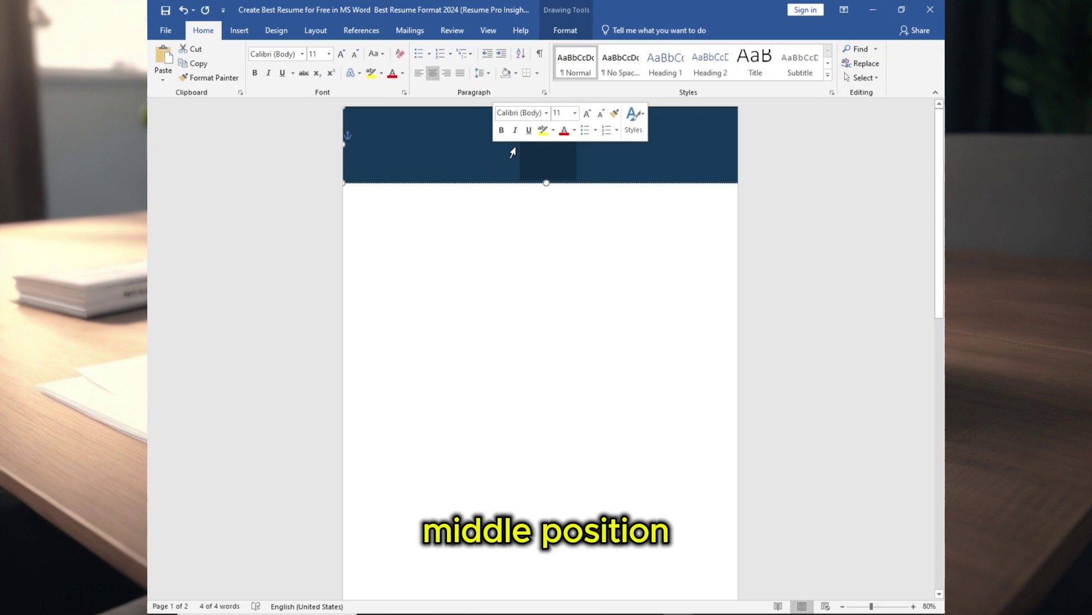
click(330, 54)
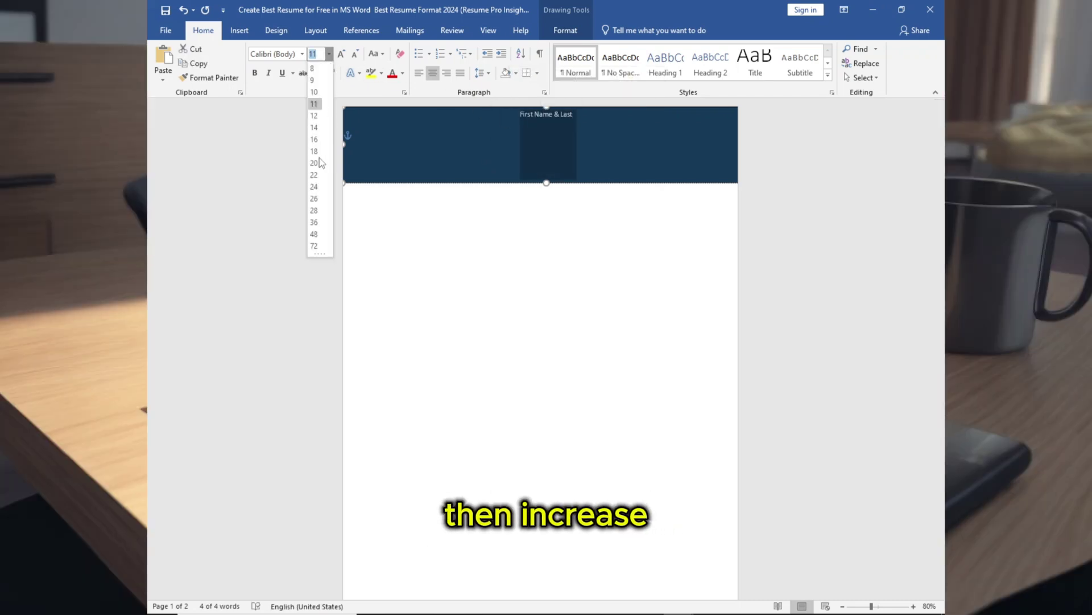
click(314, 221)
click(302, 54)
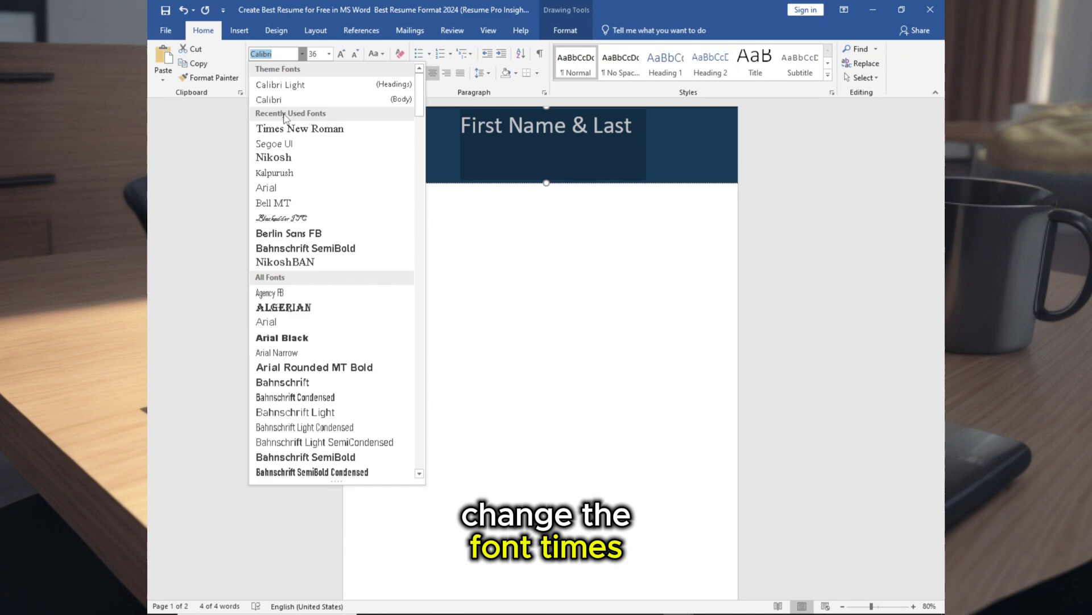
click(293, 127)
click(535, 144)
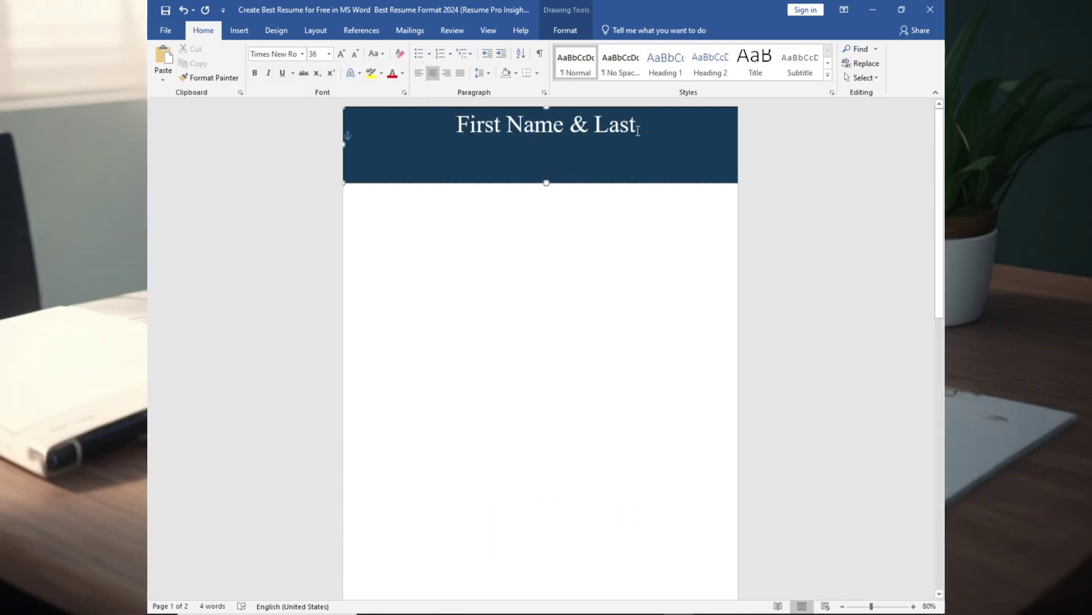
Add a "Professional Title" line below the name and format it as 20 pt Times New Roman
key(ctrl+z)
text(Professional Title)
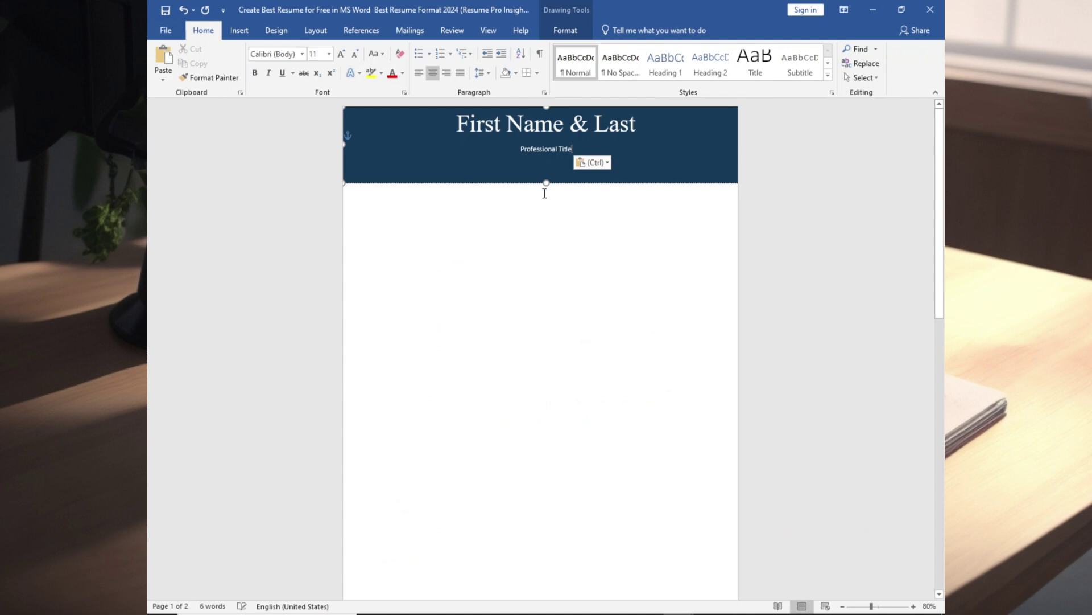
drag(575, 149, 506, 148)
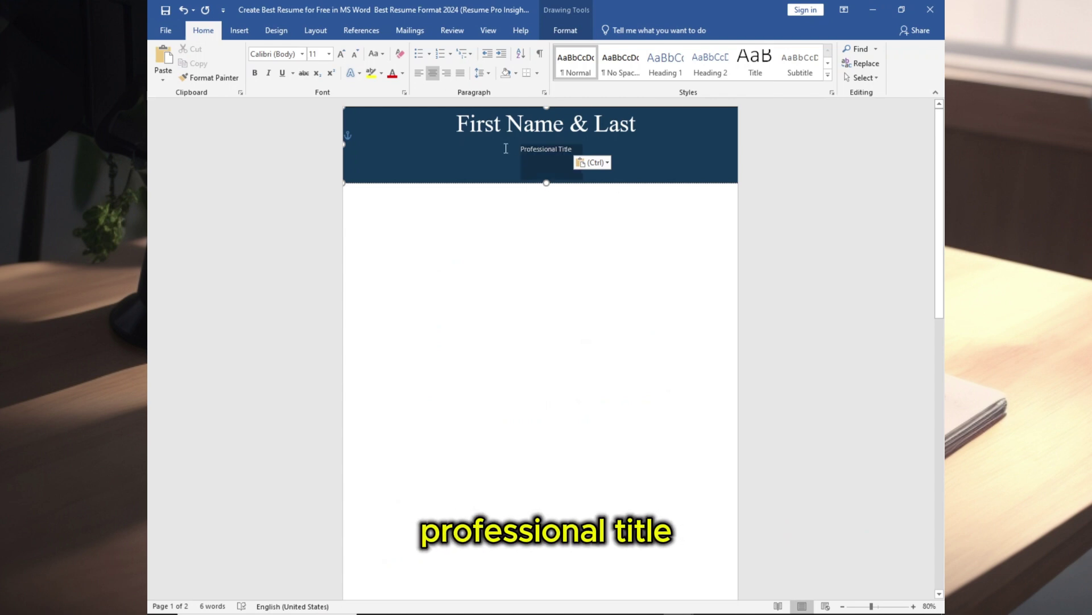
click(330, 53)
click(314, 161)
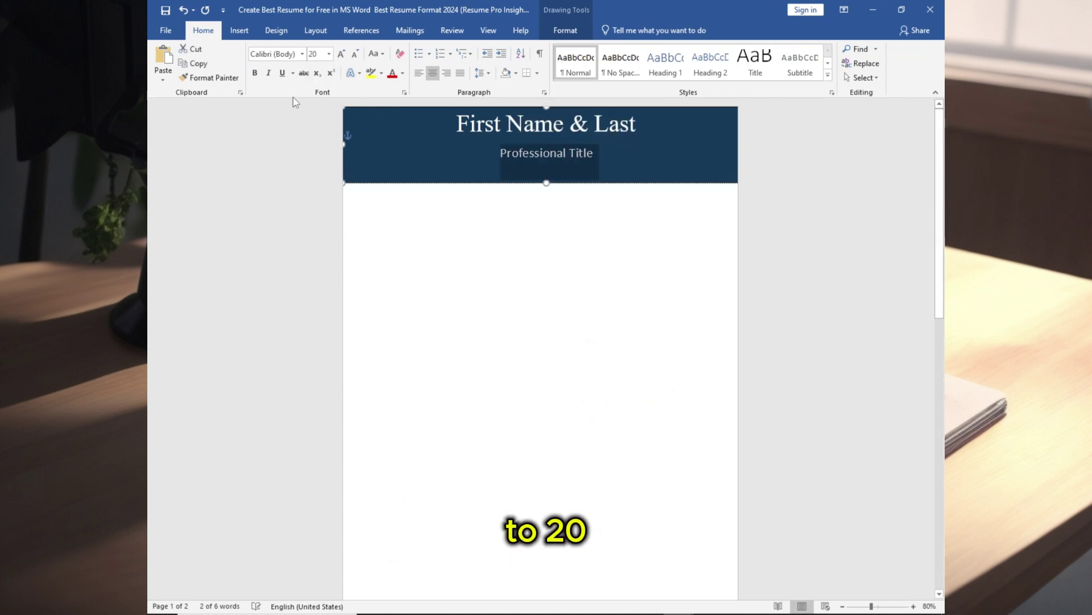
click(302, 53)
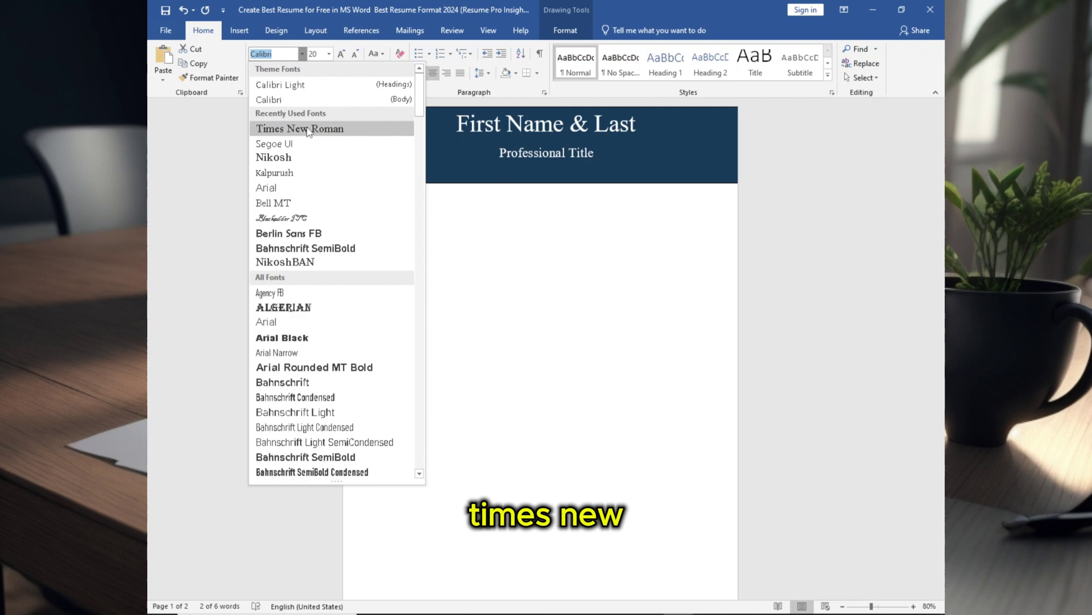
click(307, 129)
Apply the Medium Gradient - Accent 4 preset to both header text lines and move the light gradient stop to 70%
key(ctrl+a)
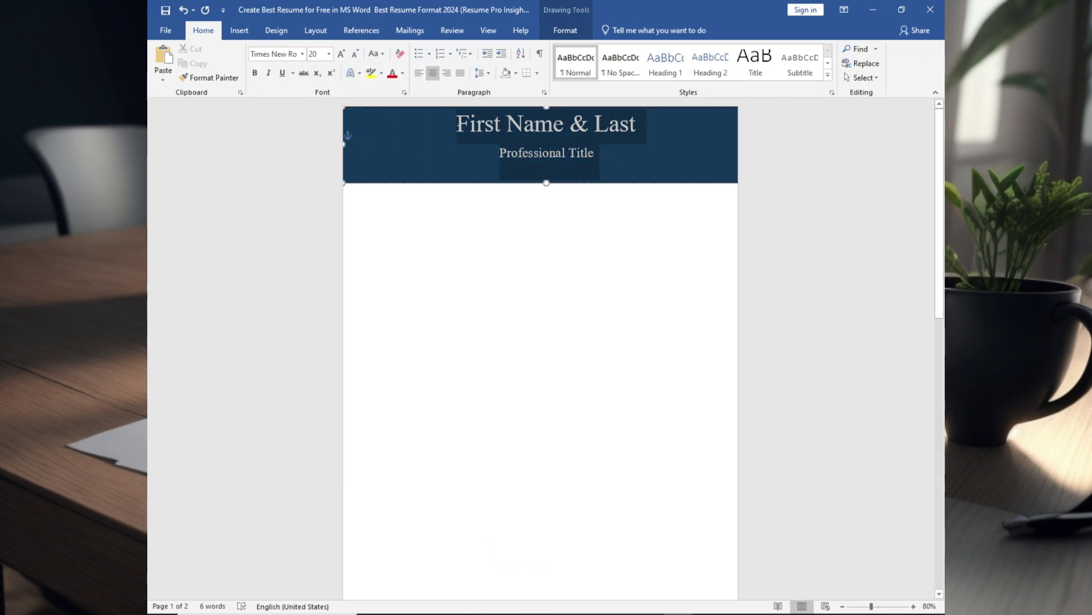
click(402, 73)
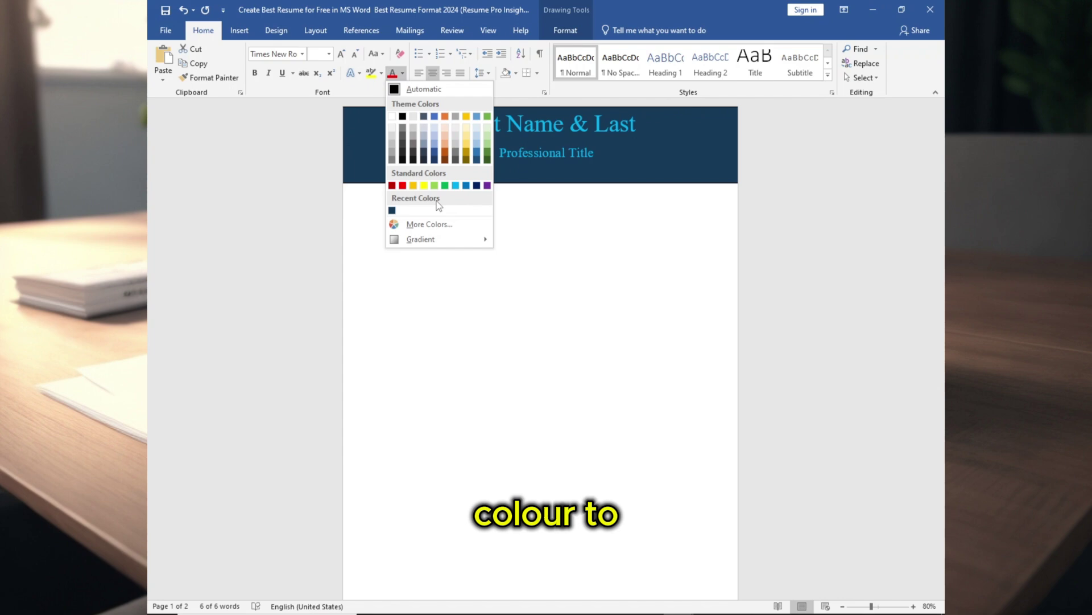
mouse_move(439, 239)
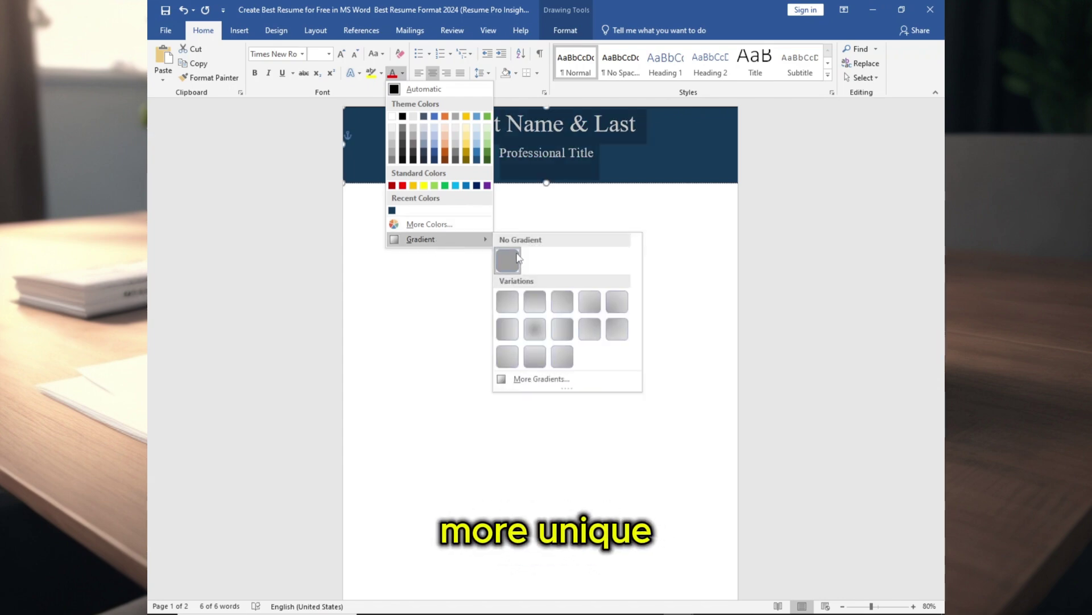
click(540, 378)
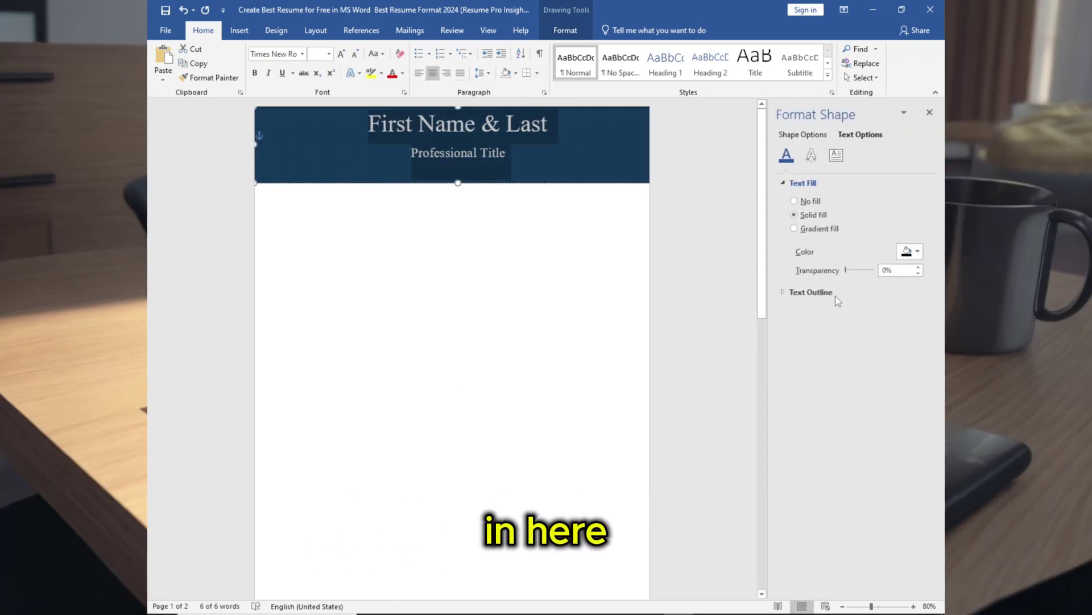
click(795, 229)
click(911, 251)
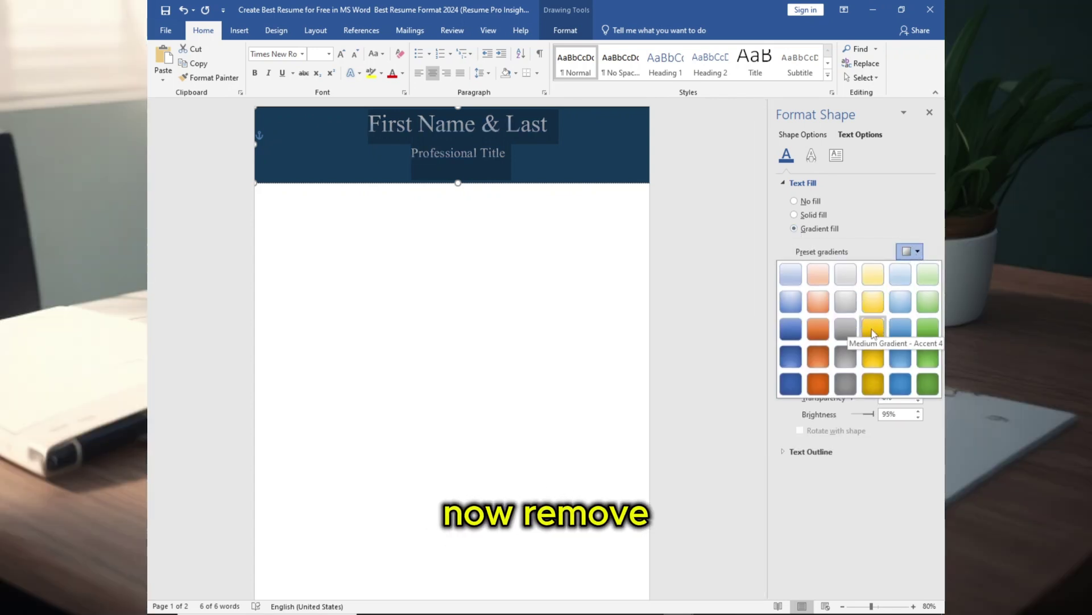
click(874, 329)
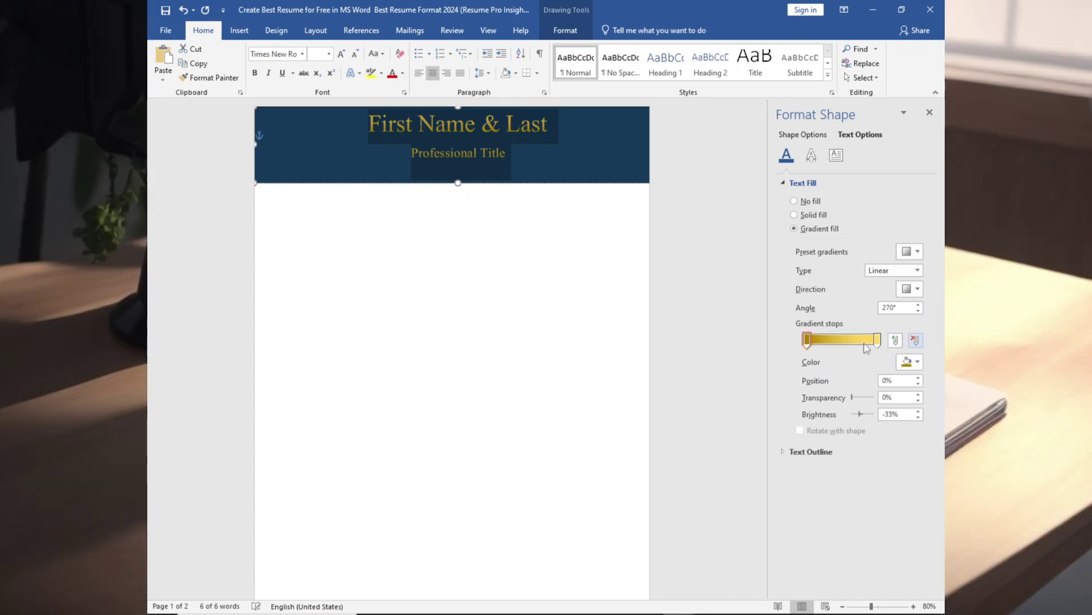
drag(876, 341, 857, 344)
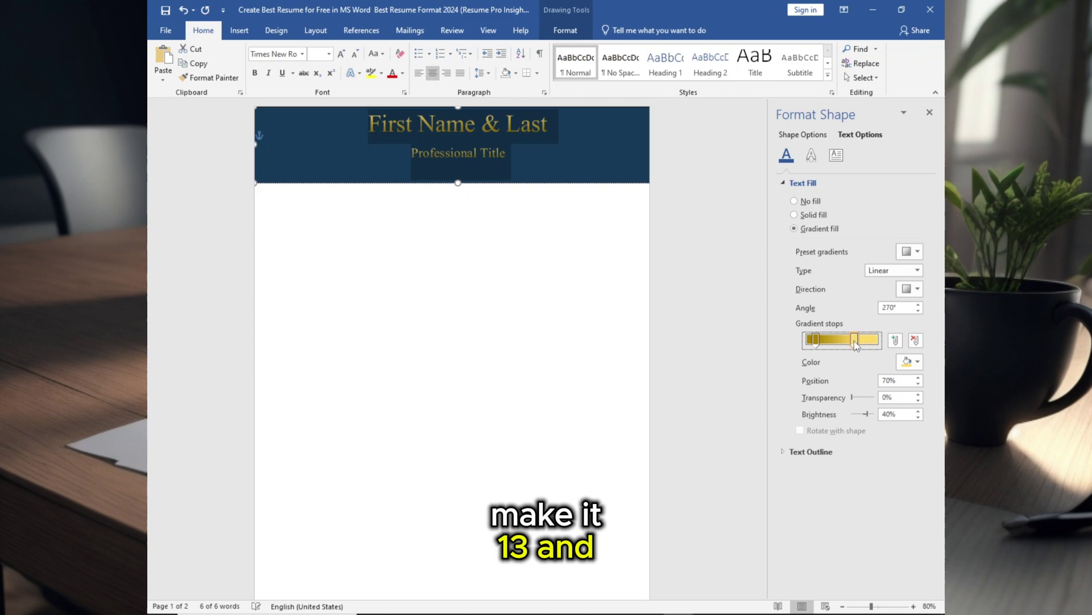
click(624, 209)
Draw a horizontal line about 2.84" long along the header's lower edge, starting at the page's left side
click(239, 31)
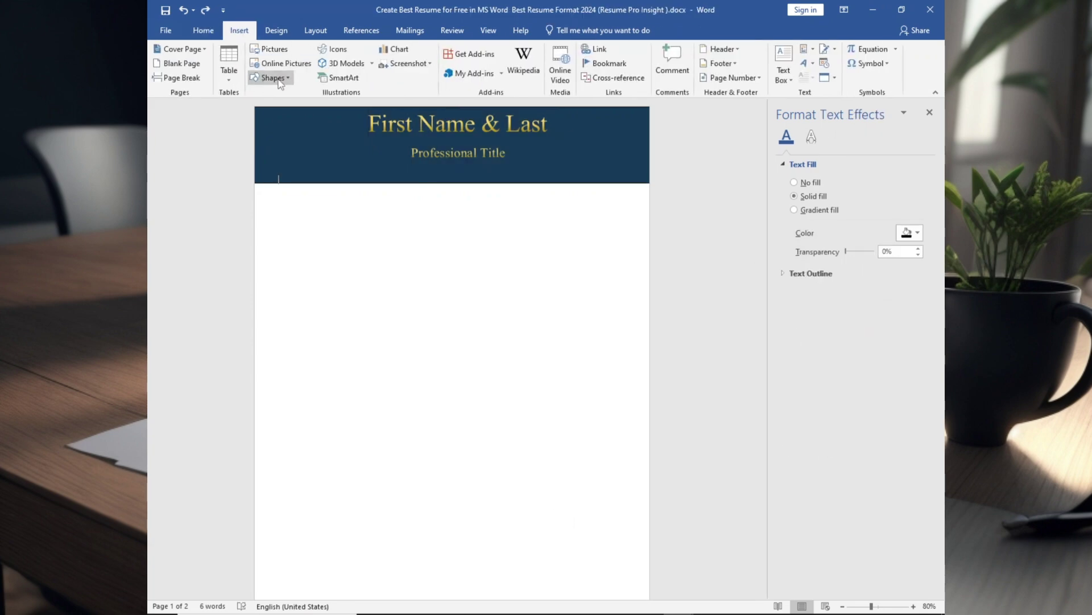
click(268, 78)
click(268, 107)
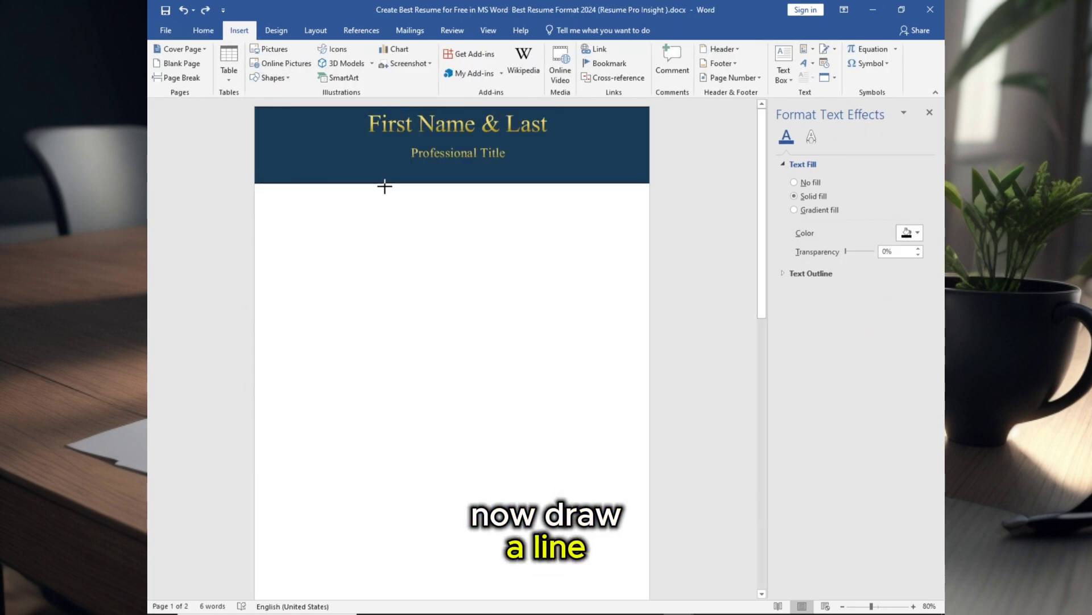
drag(255, 183, 390, 184)
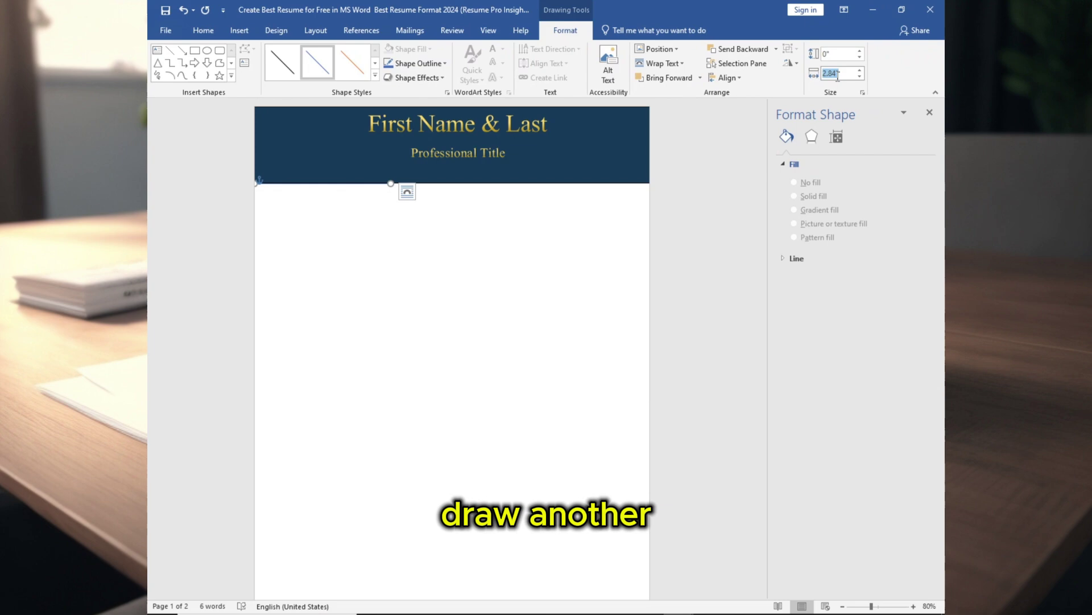
Draw a vertical line about 10.09" long from the end of the horizontal guide line down to the page's lower edge
click(349, 195)
click(239, 30)
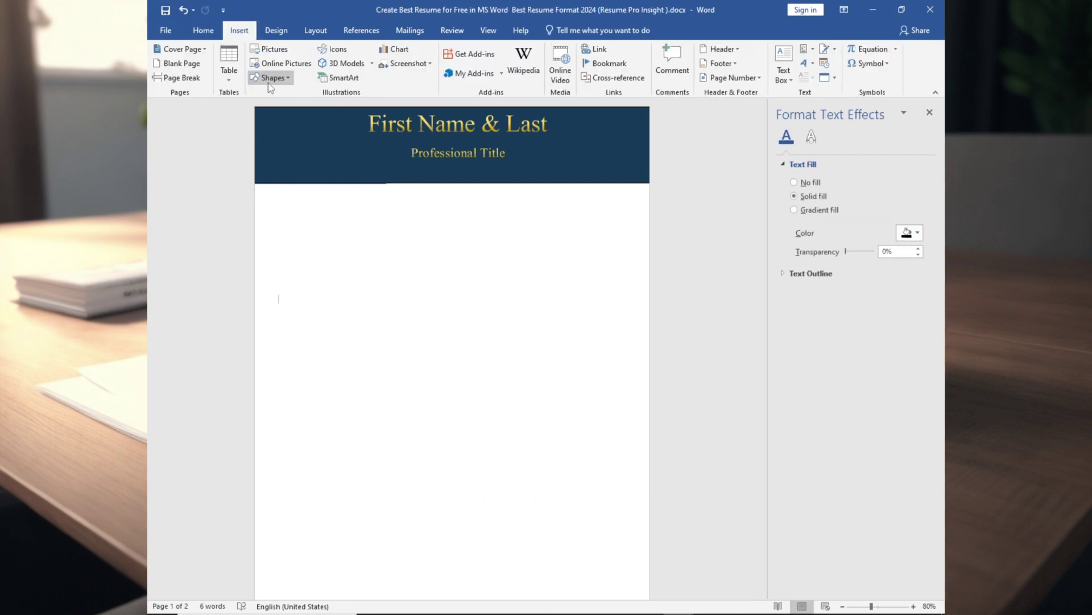
click(268, 77)
click(268, 107)
drag(381, 601, 387, 610)
scroll(388, 455, down, 5)
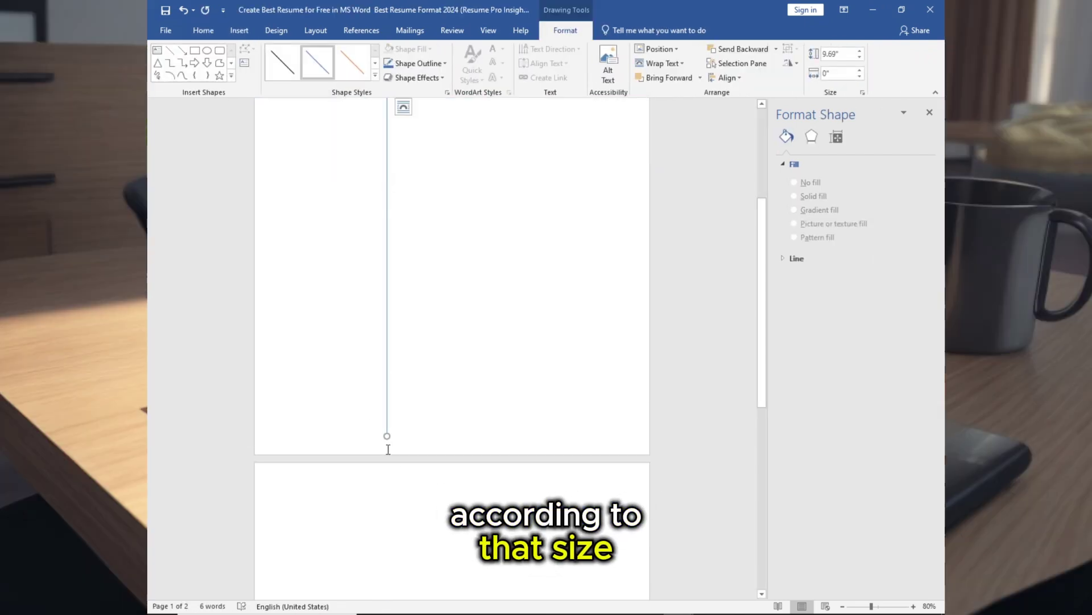
drag(387, 436, 387, 454)
scroll(466, 423, up, 5)
Give the vertical line a light gray outline and delete the horizontal guide line along the header's lower edge
click(422, 64)
click(407, 111)
click(422, 64)
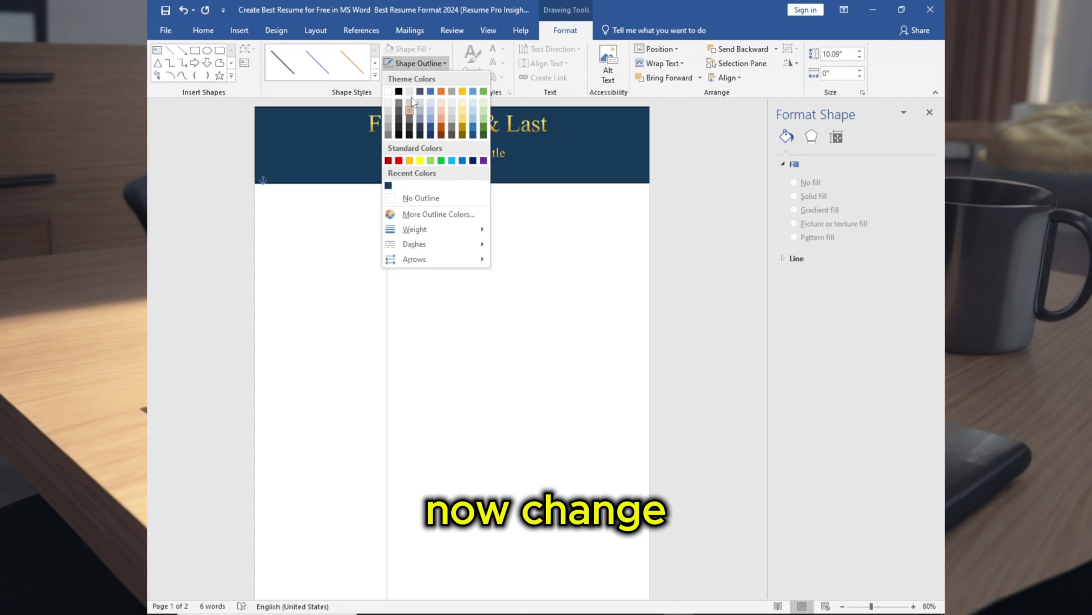
click(389, 111)
click(366, 191)
click(298, 184)
key(Delete)
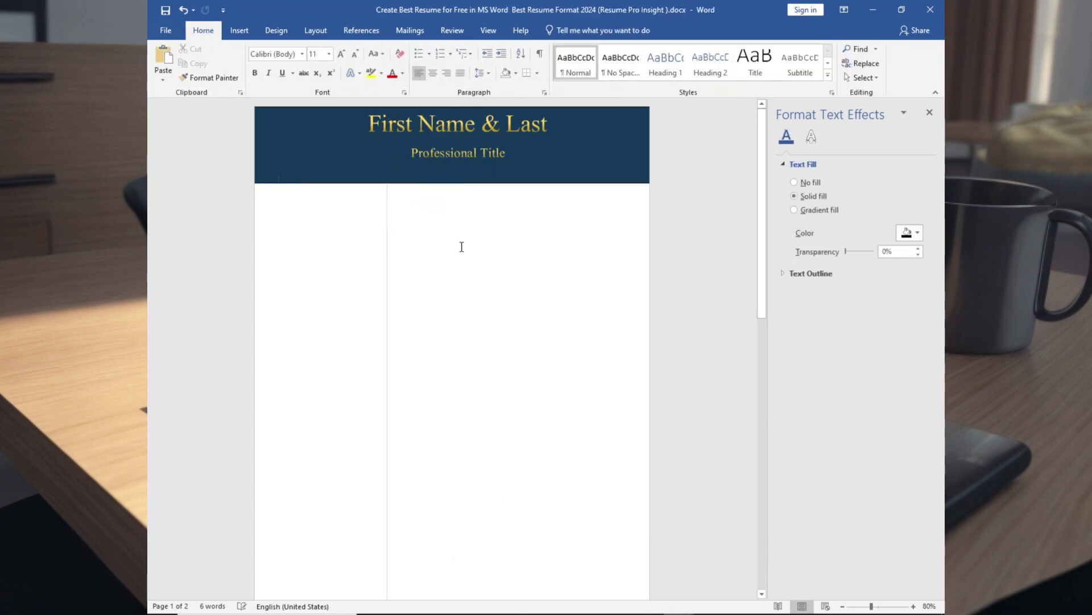
Draw a text box about 1.94" high by 4.94" wide directly below the header, beside the vertical line in the wide column
click(240, 31)
click(286, 81)
click(286, 78)
click(254, 106)
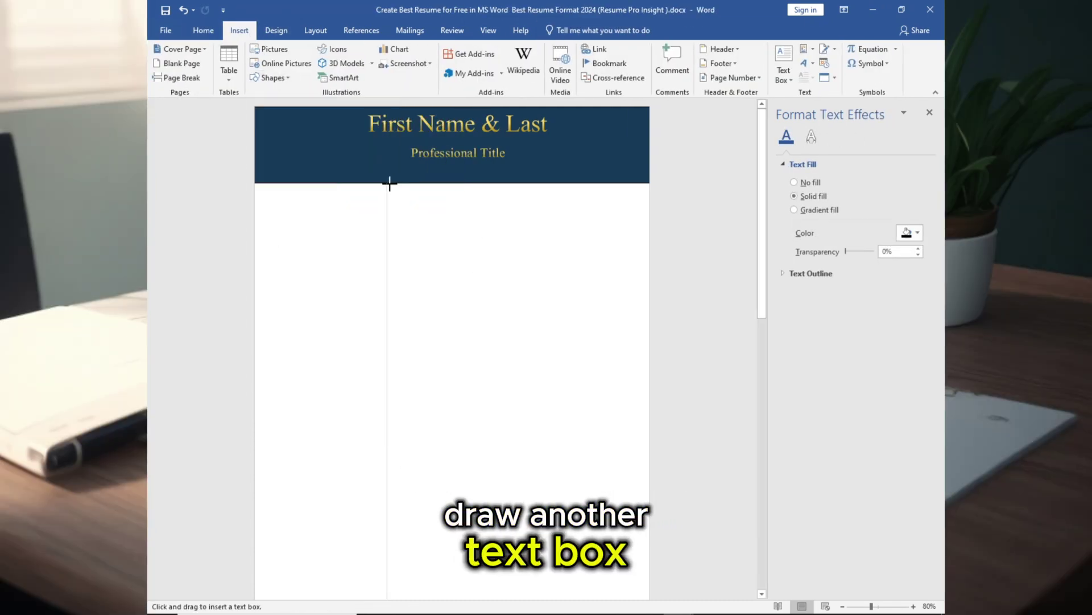
drag(619, 249, 626, 250)
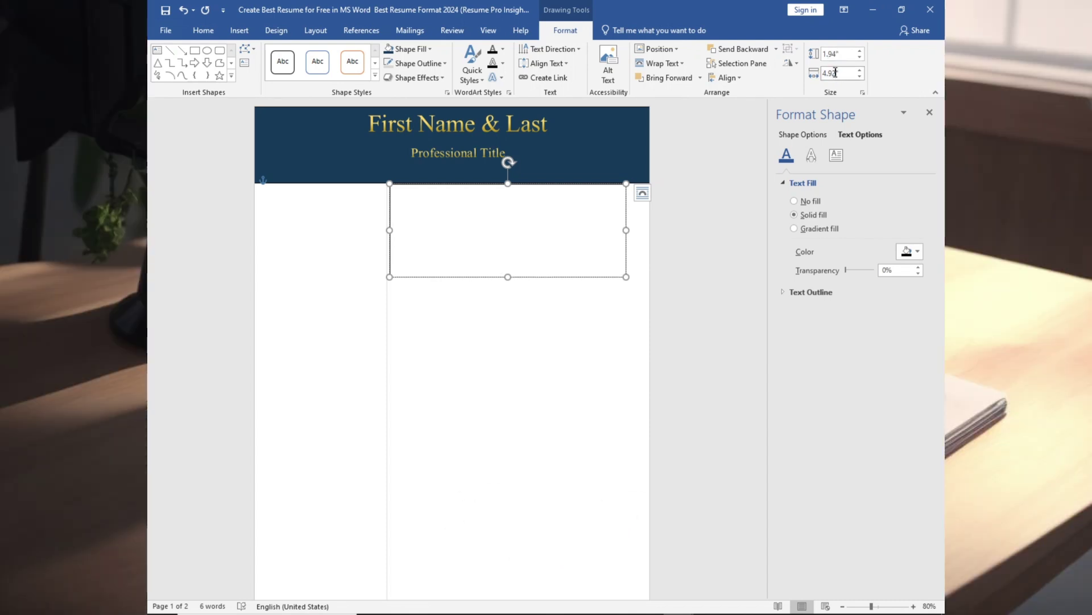
click(539, 403)
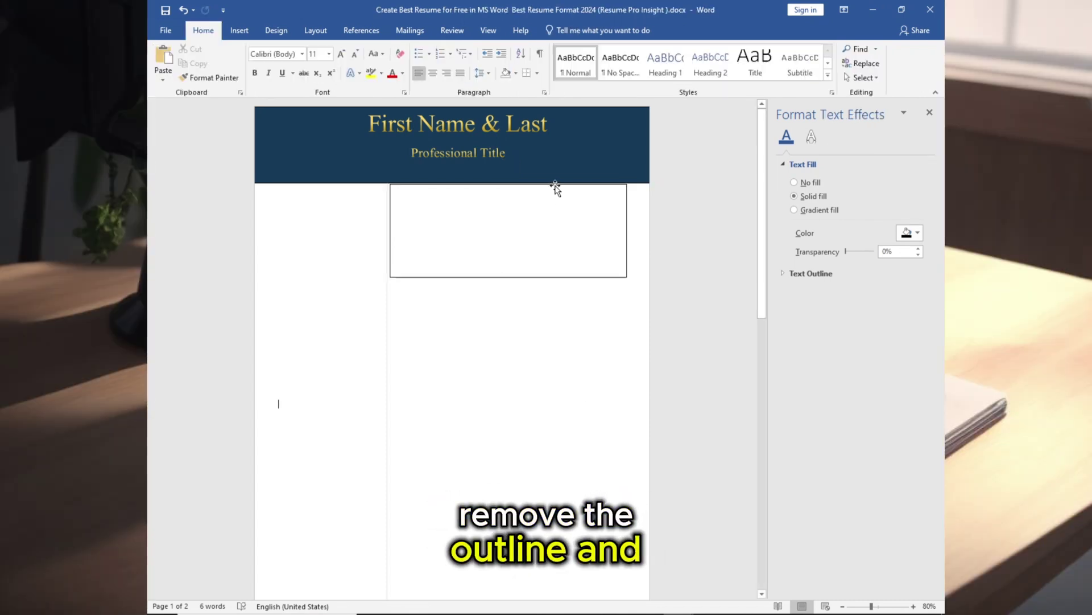
Remove the text box's outline and fill it with a "Summary:" placeholder paragraph and a "Signature Achievement:" section listing achievements A to C
click(553, 184)
click(419, 64)
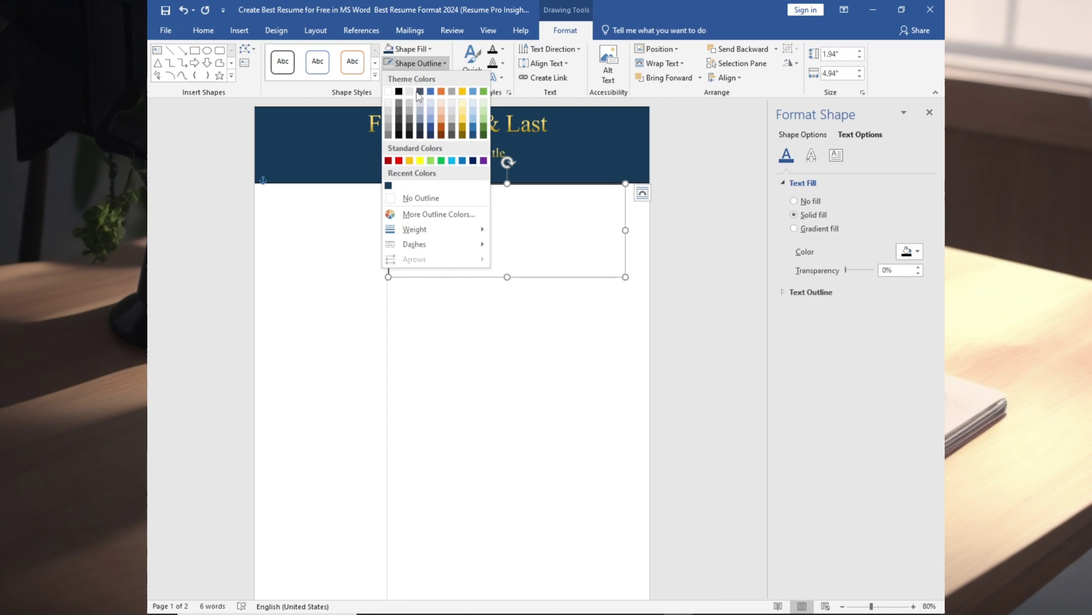
click(415, 196)
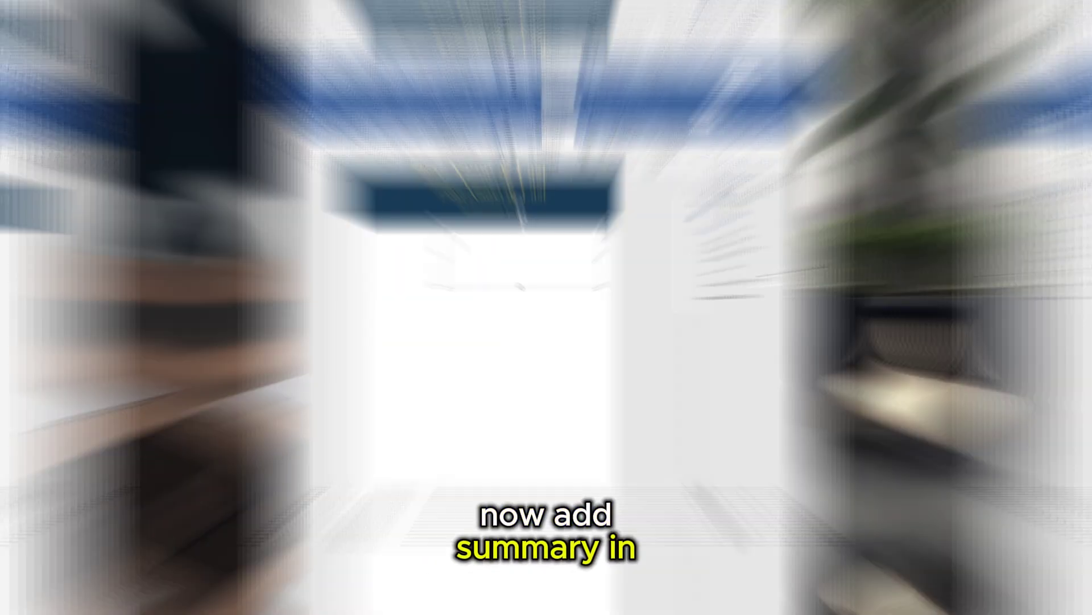
text(Summary: Lorem ipsum dolor sit amet, consectetur adipiscing elit dui. Vestibulum sit amet quam rhoncus, egestas dui eget, malesuada justo. Ut aliquam auguer honcus egestas, amet quam rhoncus, egestas dui honcus.  Signature Achievement:  Top Highlighting Achievement A Top Highlighting Achievement B Top Highlighting Achievement C)
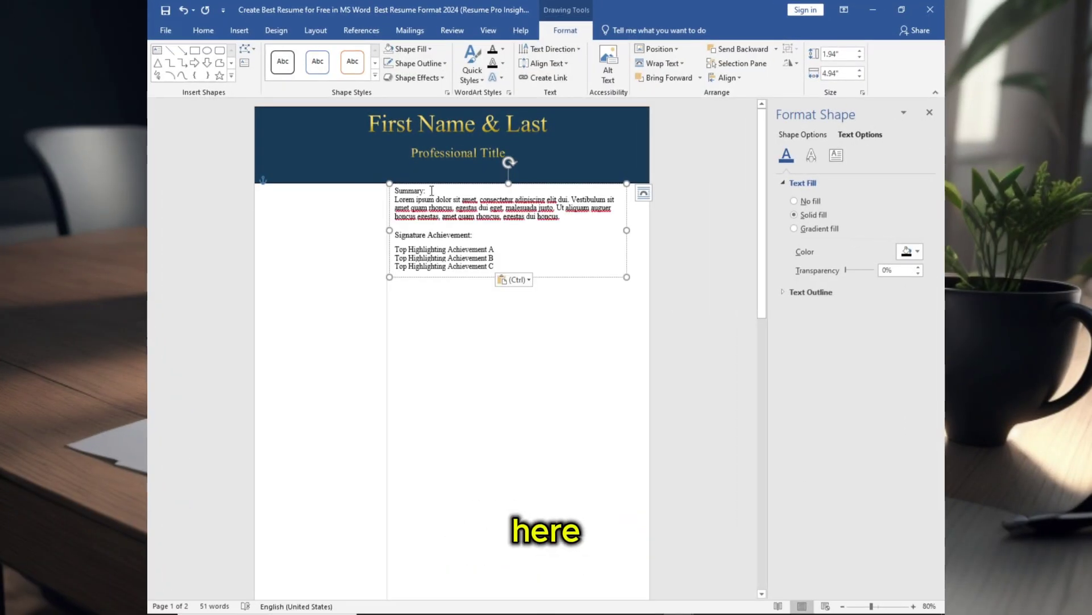
Format the "Summary:" heading as 16 pt bold
click(389, 193)
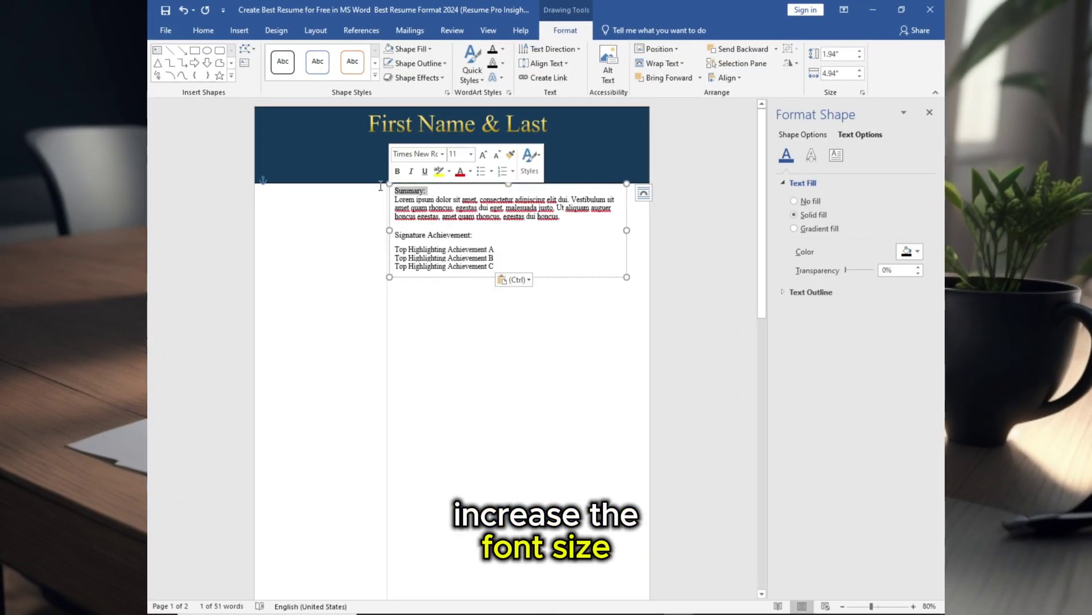
click(202, 30)
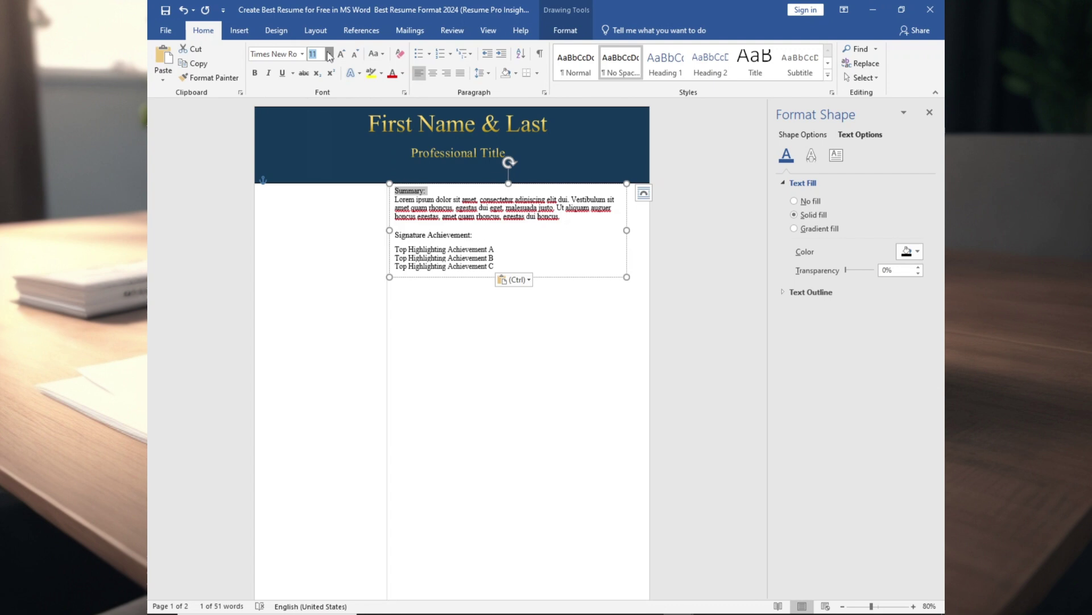
click(329, 54)
click(315, 139)
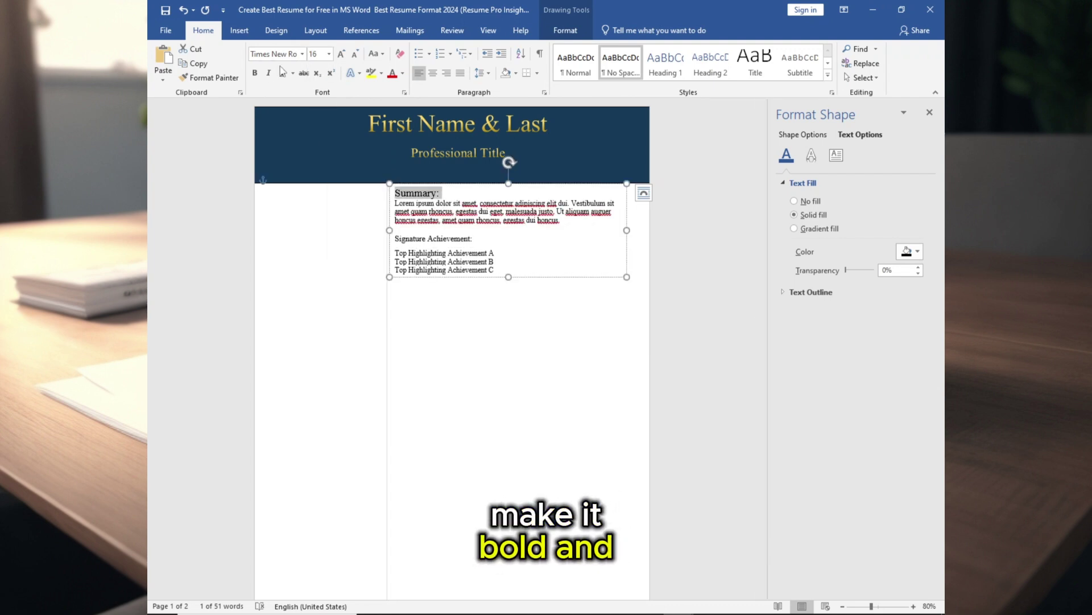
click(255, 73)
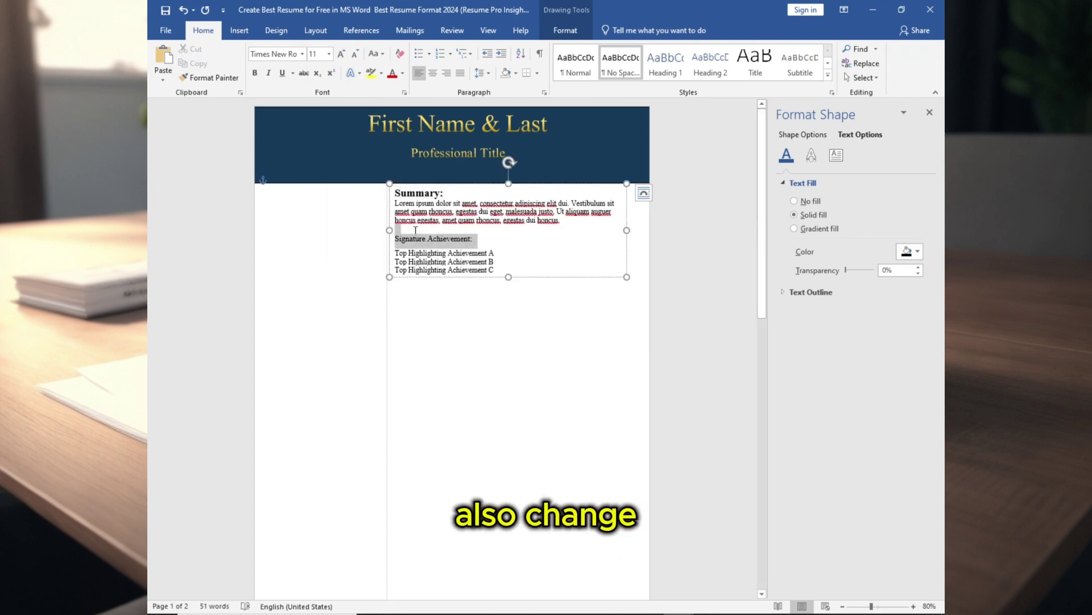
Format the "Signature Achievement:" heading as 12 pt bold and give the three achievement lines blue arrow bullets
drag(394, 239, 477, 239)
click(256, 73)
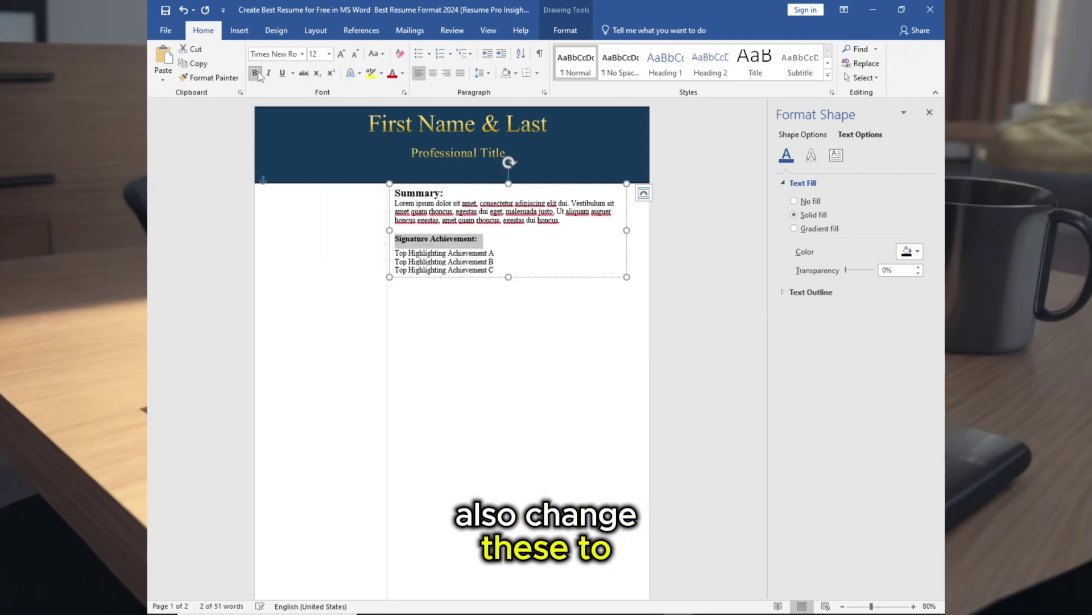
click(492, 269)
click(429, 53)
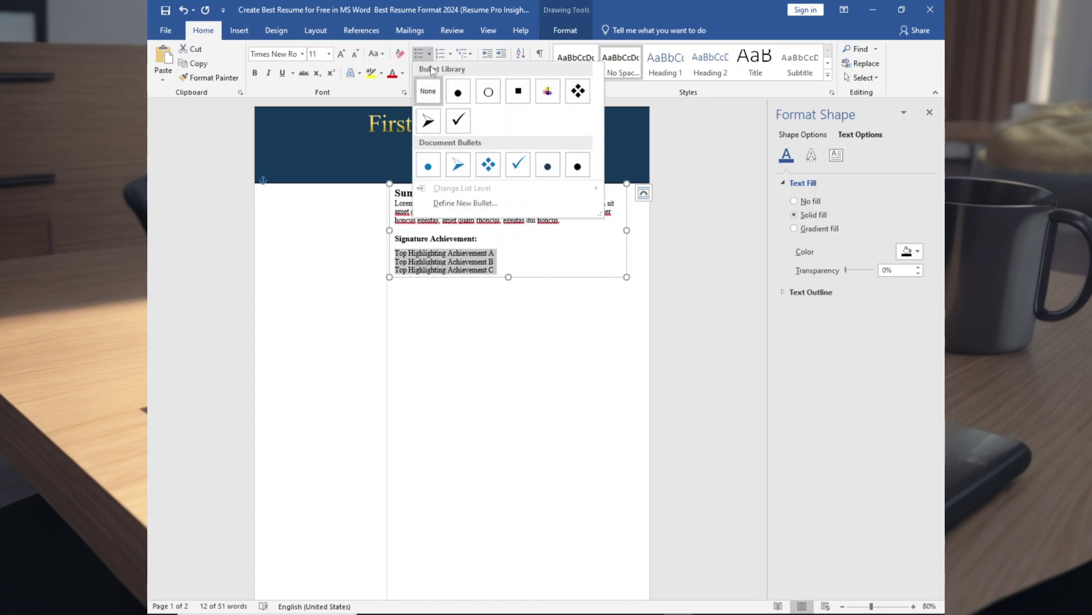
click(459, 167)
Color the "Signature Achievement:" heading dark gold and the "Summary:" heading in the recently used dark blue
click(481, 238)
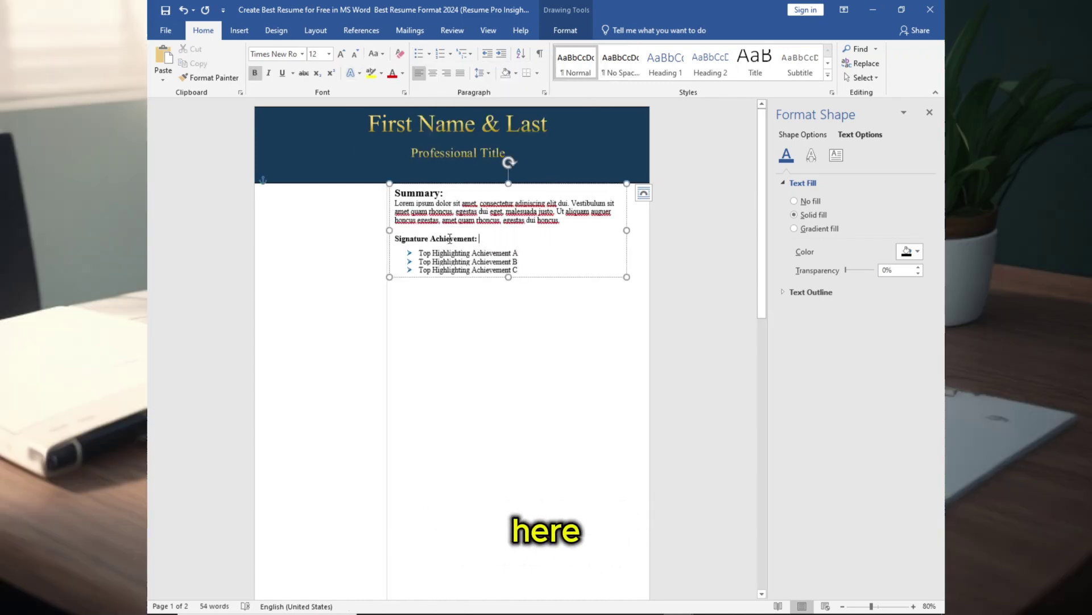
click(402, 72)
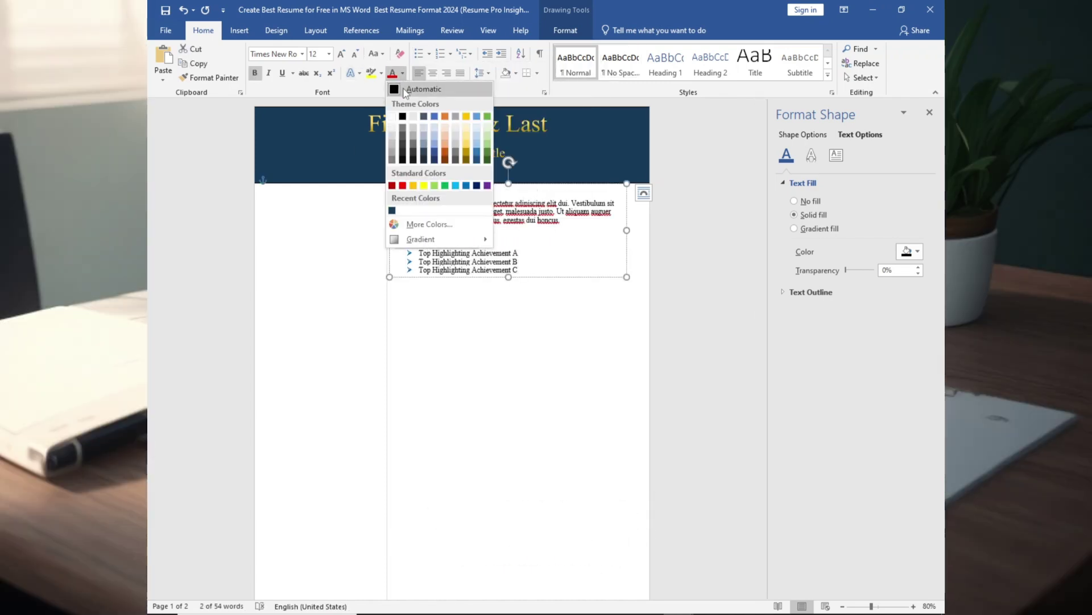
click(466, 153)
click(452, 203)
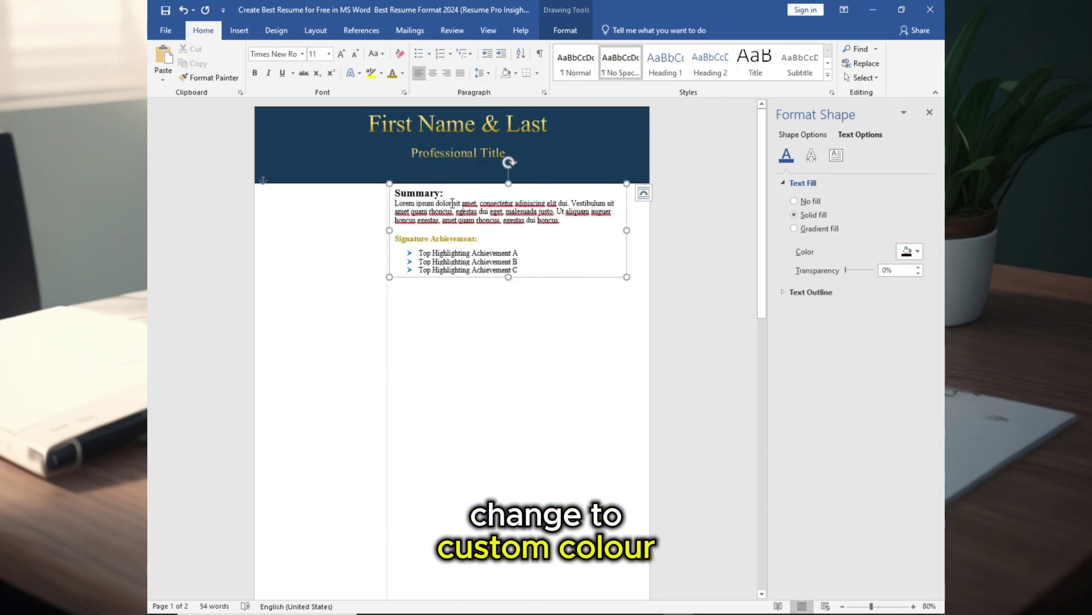
click(402, 73)
click(395, 207)
click(463, 210)
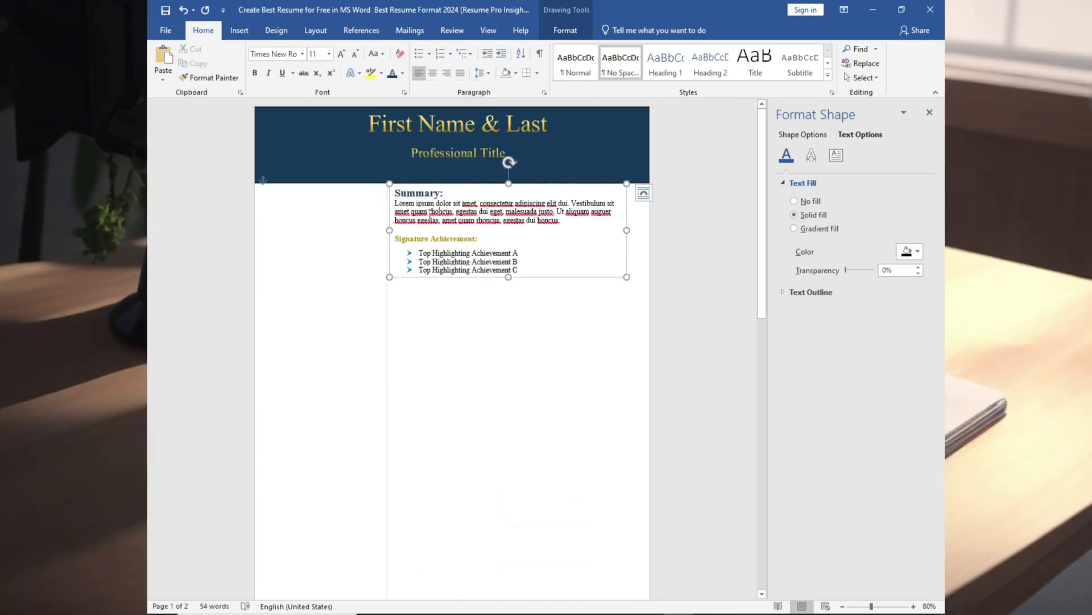
click(484, 322)
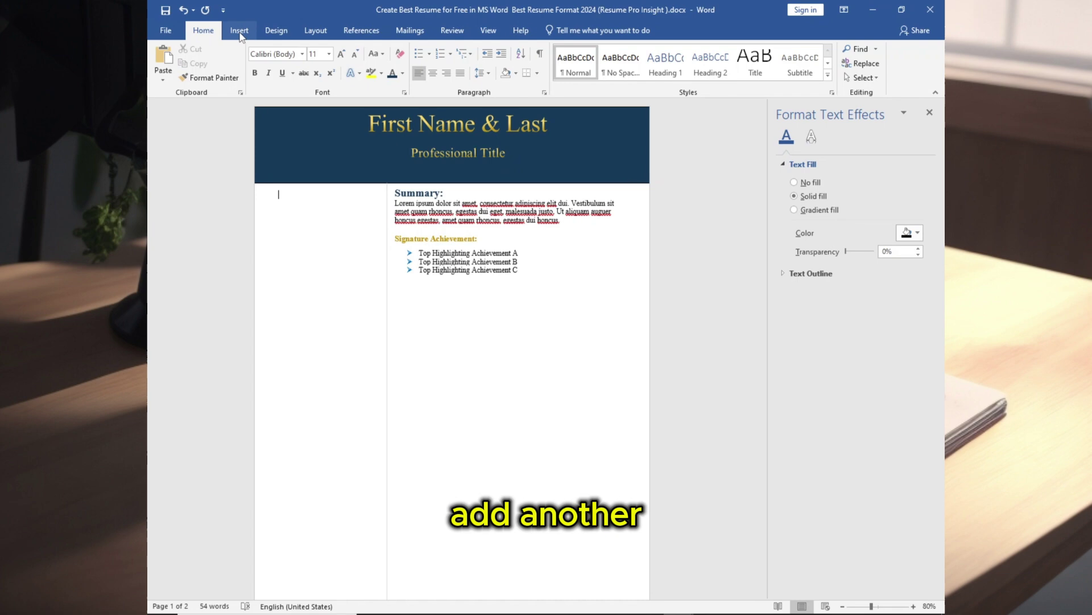
Draw a text box about 1.77" high by 1.87" wide in the narrow column below the header
click(240, 32)
click(272, 77)
click(262, 109)
drag(293, 193, 383, 277)
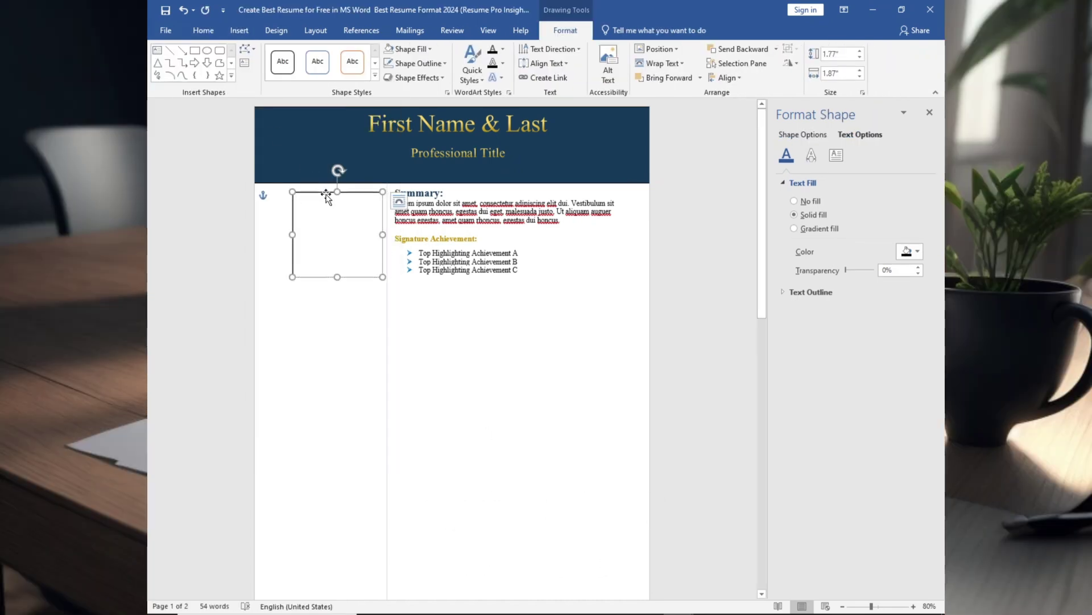
Fill the narrow column's text box with contact labels from "Phone number:" to "GitHub/Dribble/etc…", move it slightly up and narrow it to about 1.69"
drag(322, 192, 331, 186)
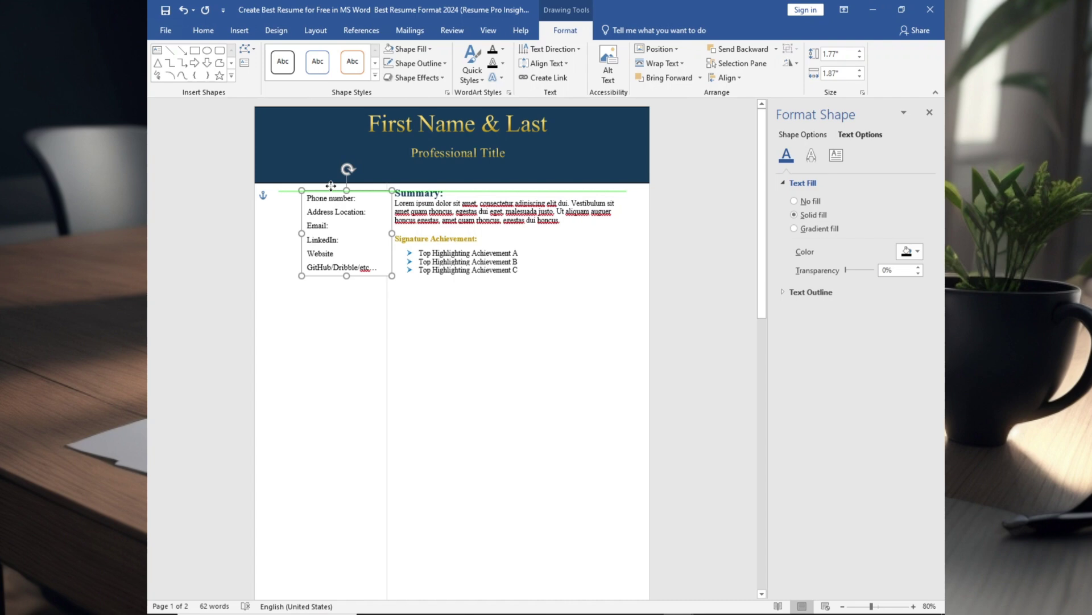
click(408, 205)
drag(381, 233, 385, 232)
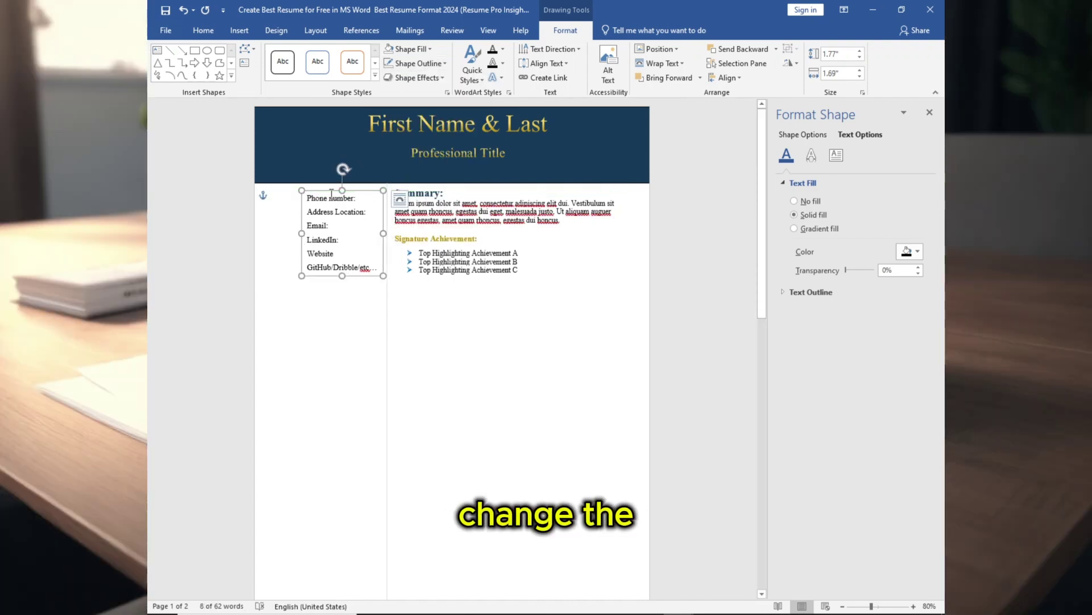
Format all the contact labels as 12 pt bold Times New Roman and widen their text box slightly towards the page's outer edge
drag(307, 198, 372, 267)
click(203, 31)
click(303, 54)
click(298, 132)
click(255, 73)
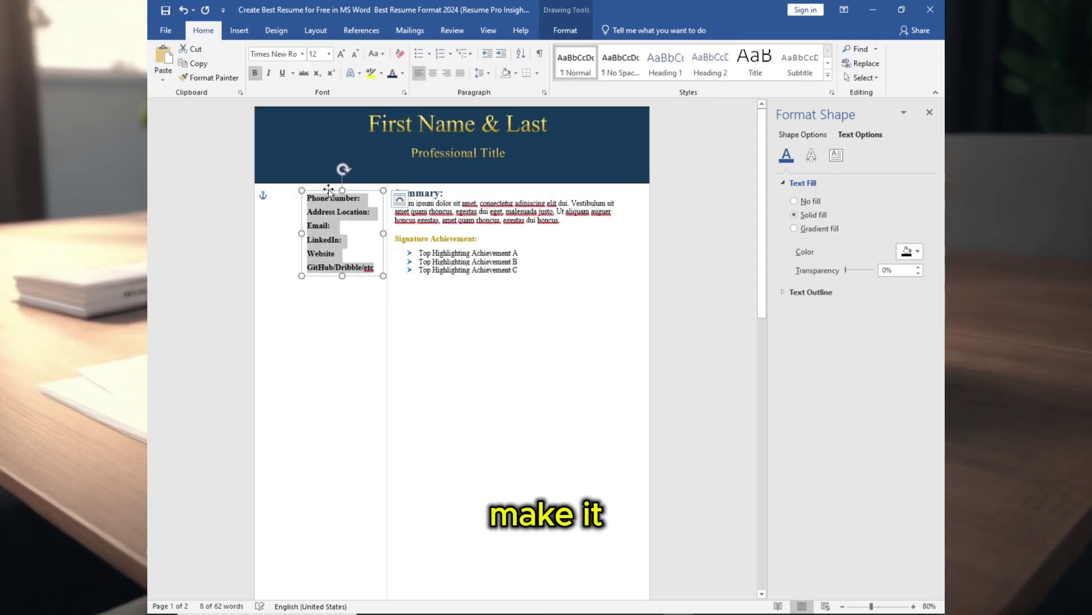
drag(301, 232, 295, 233)
click(326, 304)
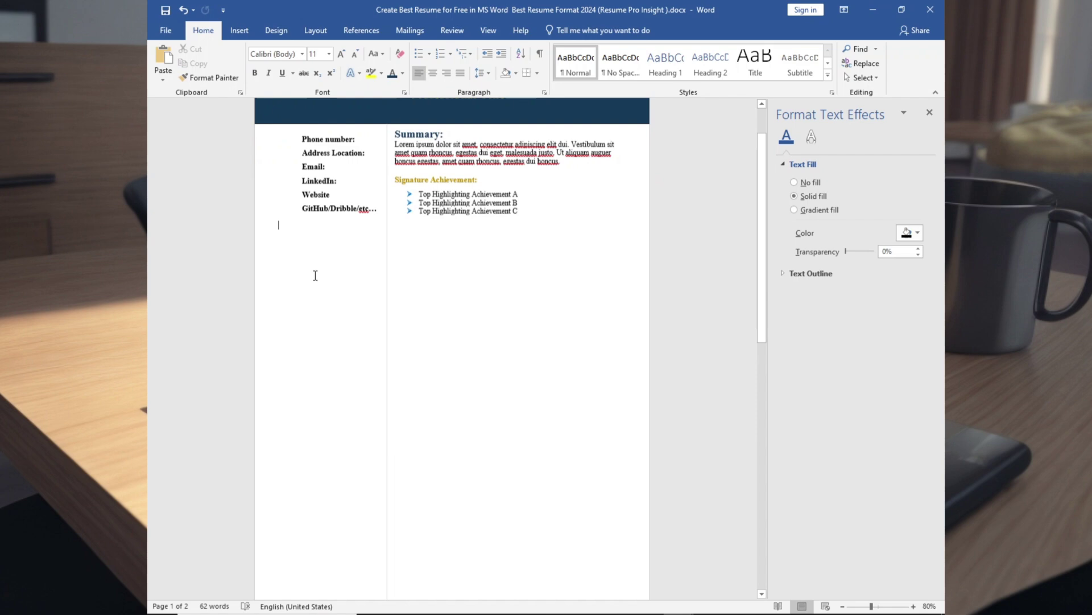
Insert the blue Dribbble, LinkedIn, mail, website, location and phone icon pictures below the contact labels
scroll(312, 273, down, 2)
click(239, 32)
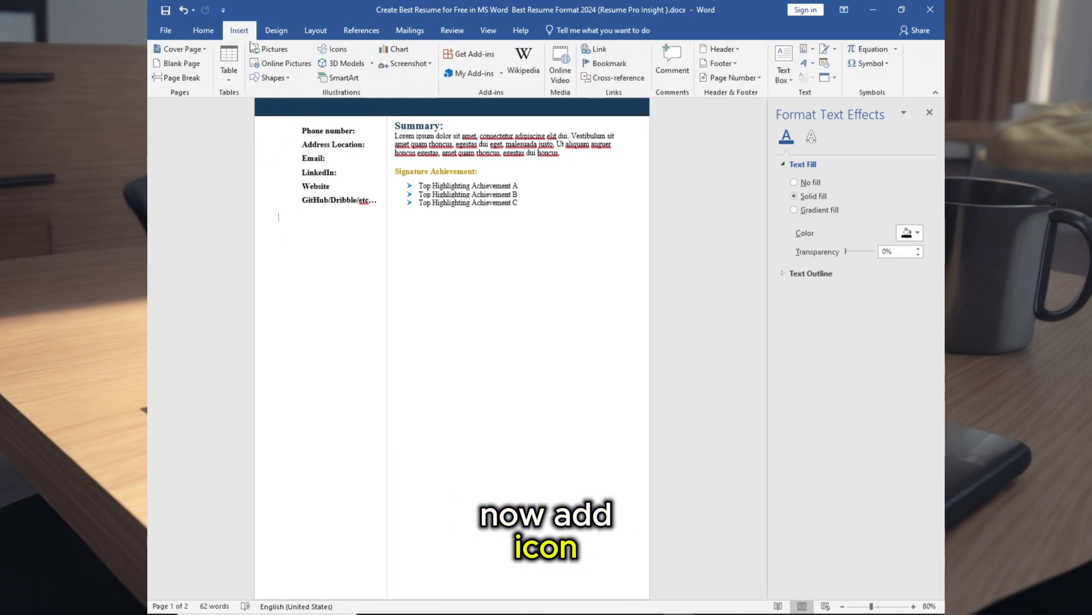
click(269, 48)
click(273, 62)
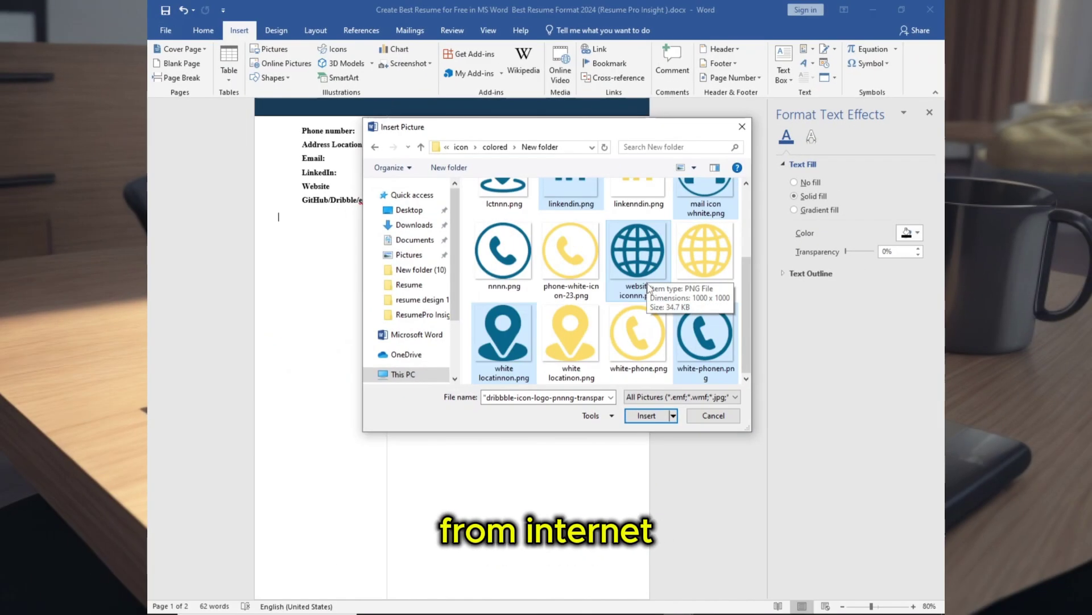
click(646, 418)
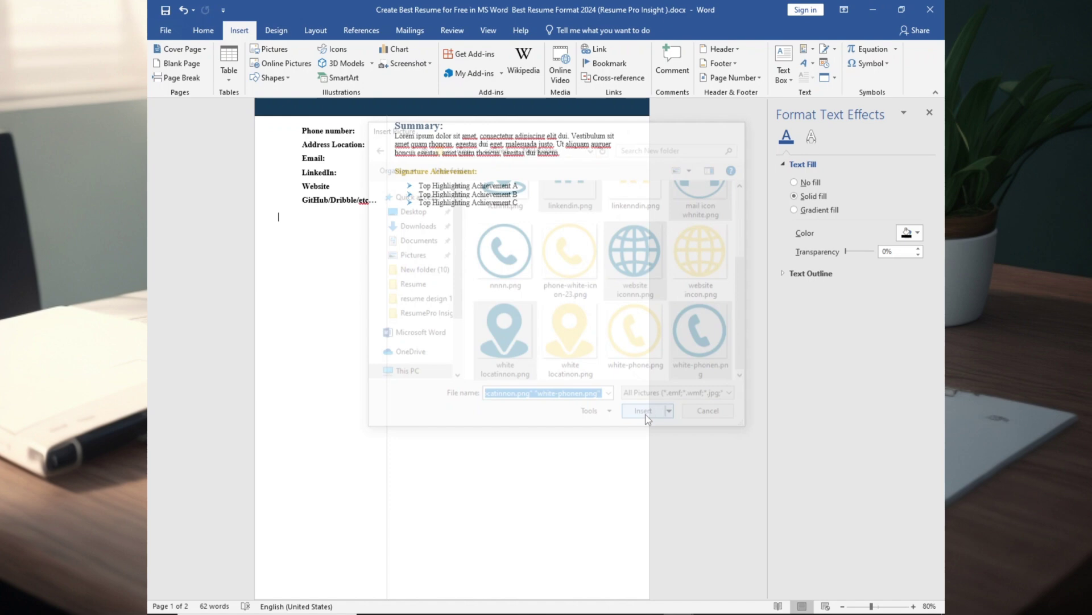
Resize the inserted contact icons to 0.2" high by 0.2" wide
click(893, 54)
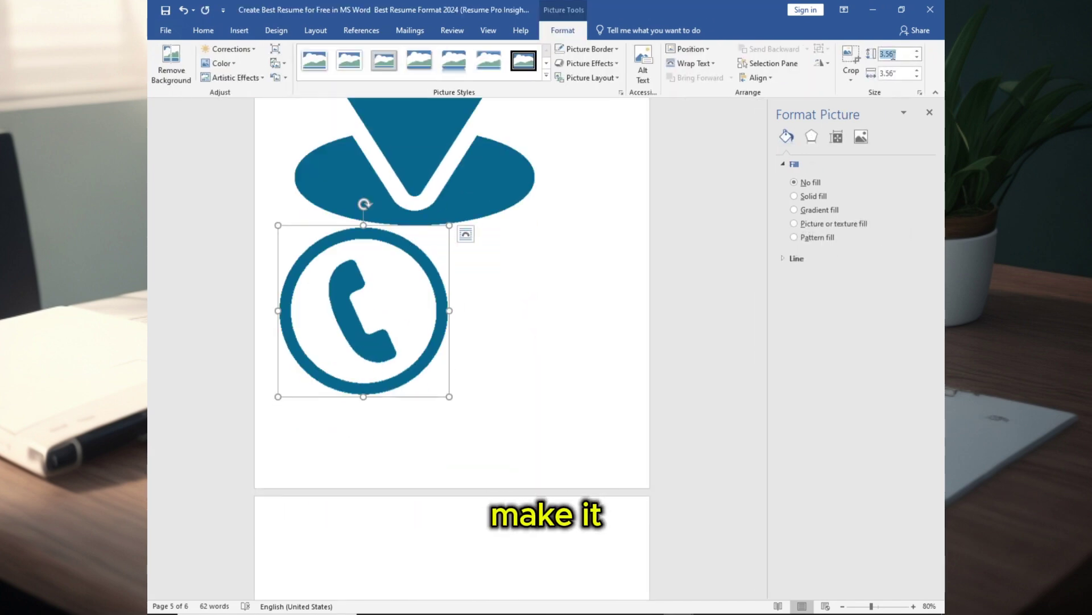
text(0.2)
key(Return)
click(433, 126)
click(895, 72)
text(0.2)
key(Return)
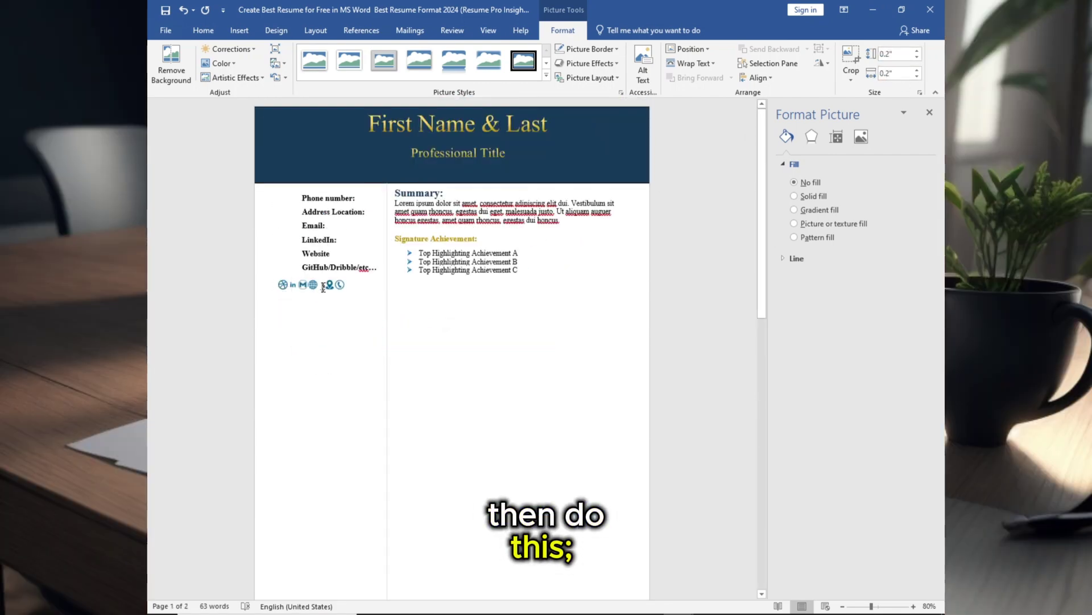
Set the text wrapping of the contact icons to In Front of Text so they can be positioned freely
click(337, 286)
click(337, 286)
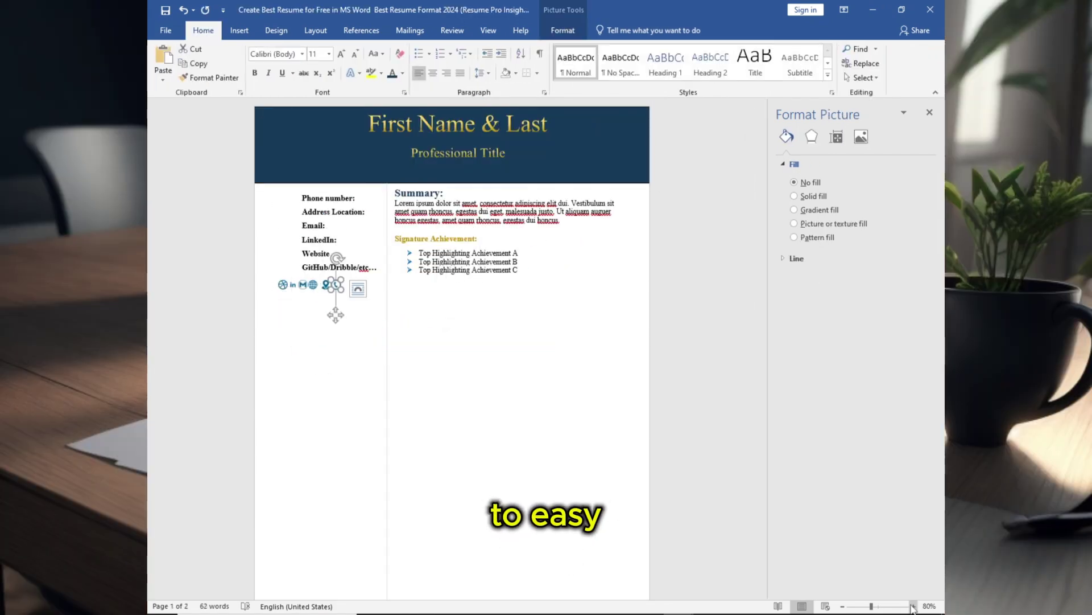
scroll(337, 286, up, 4)
double_click(286, 288)
right_click(288, 291)
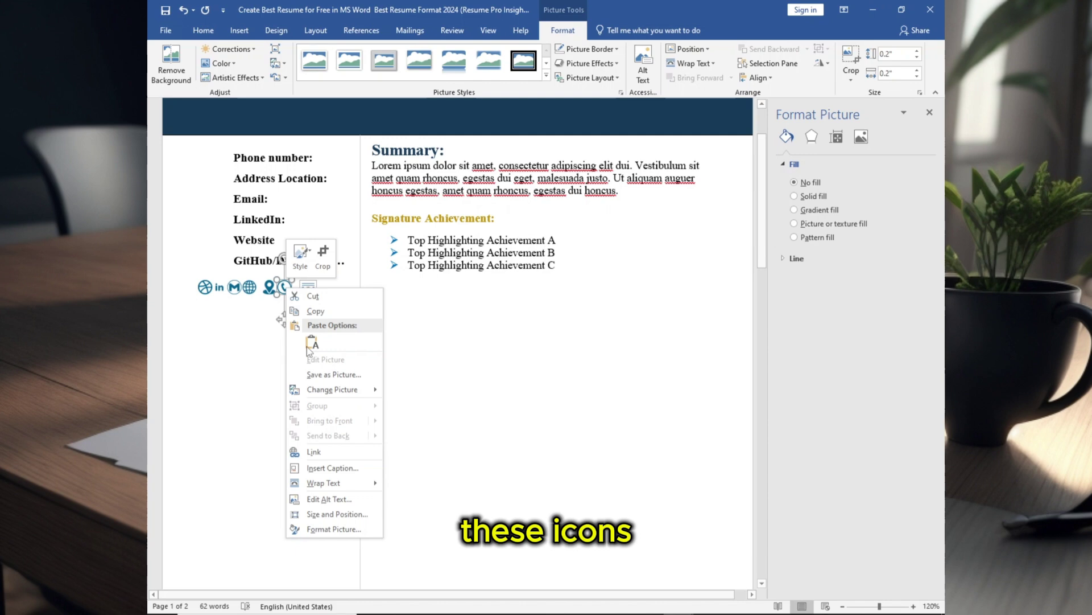
mouse_move(319, 481)
click(422, 524)
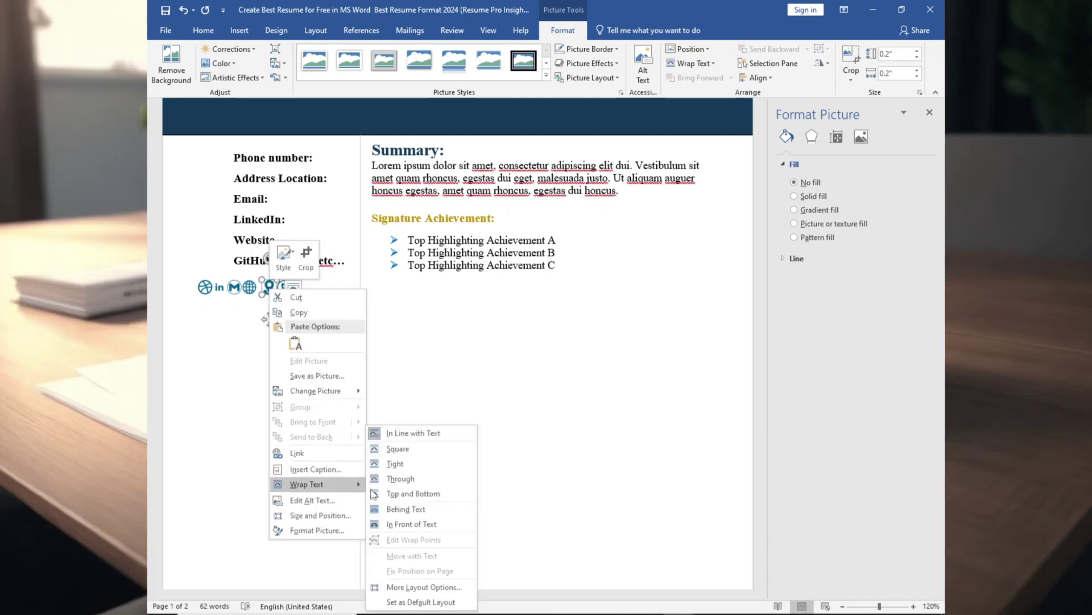
right_click(221, 290)
click(352, 523)
right_click(204, 286)
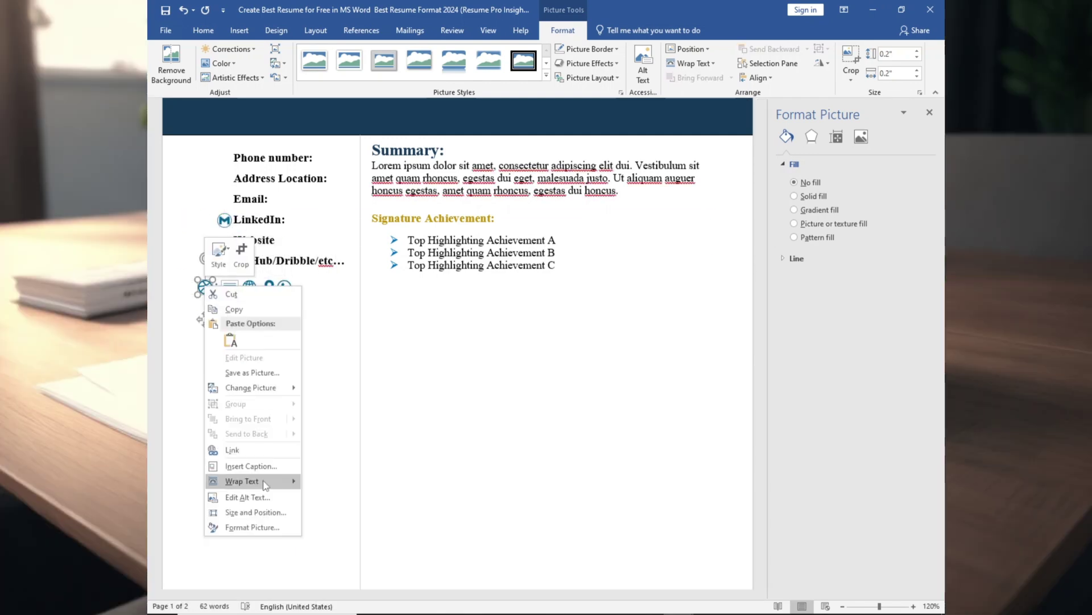
click(337, 523)
Move each icon beside its matching contact label, from the phone icon at "Phone number:" down to Dribbble at "GitHub/Dribble/etc…"
triple_click(913, 606)
click(913, 606)
scroll(341, 425, up, 3)
drag(334, 425, 244, 276)
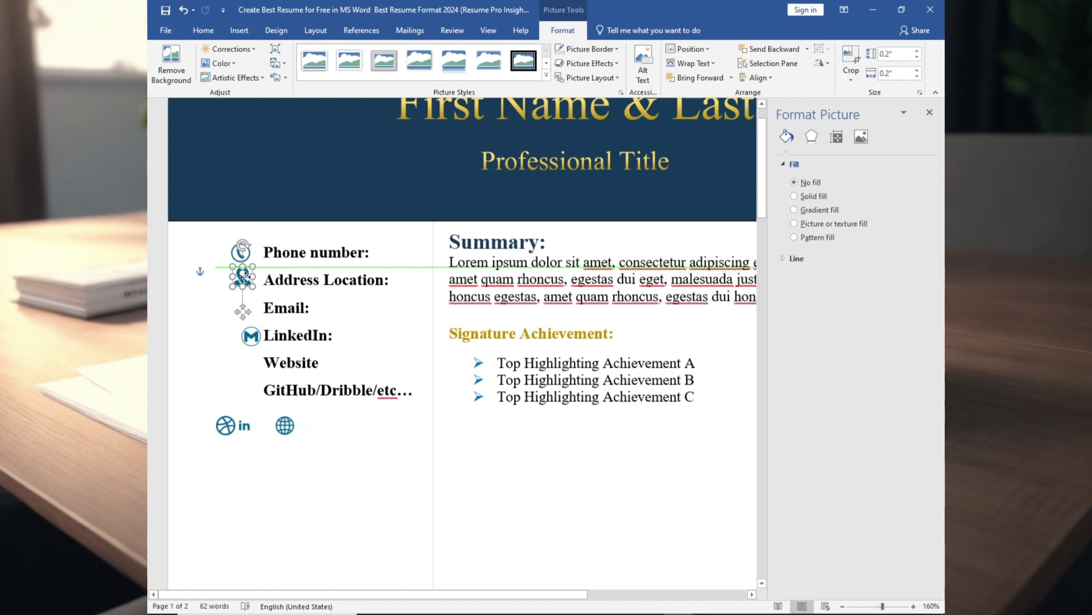
drag(251, 335, 240, 308)
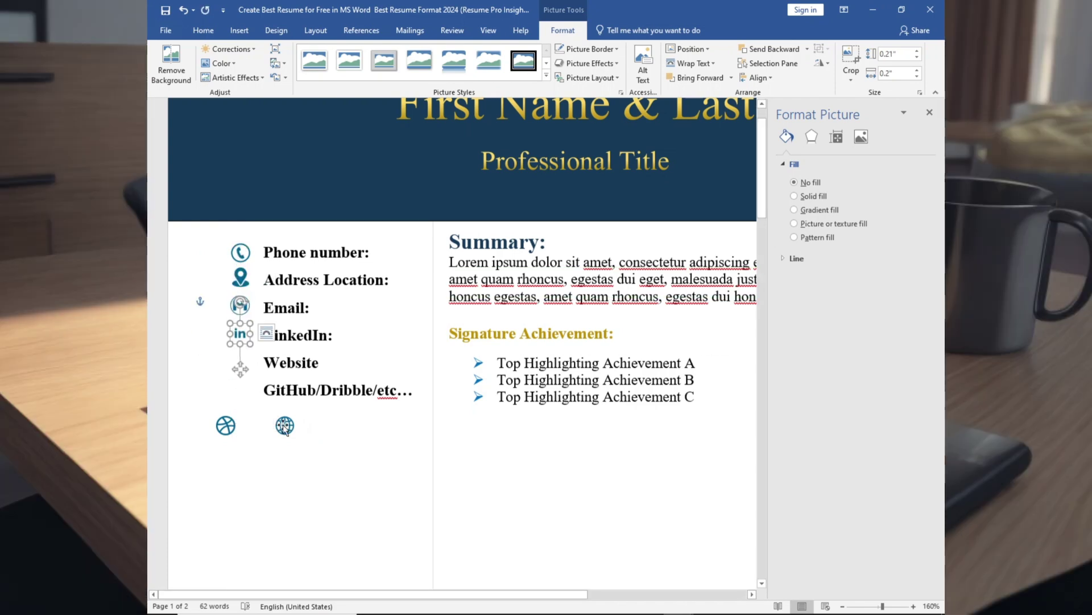
drag(285, 425, 242, 360)
Select all six contact icons together and align them with Align Center, followed by Align Left
shift+click(241, 279)
shift+click(240, 305)
shift+click(240, 334)
shift+click(241, 361)
shift+click(240, 390)
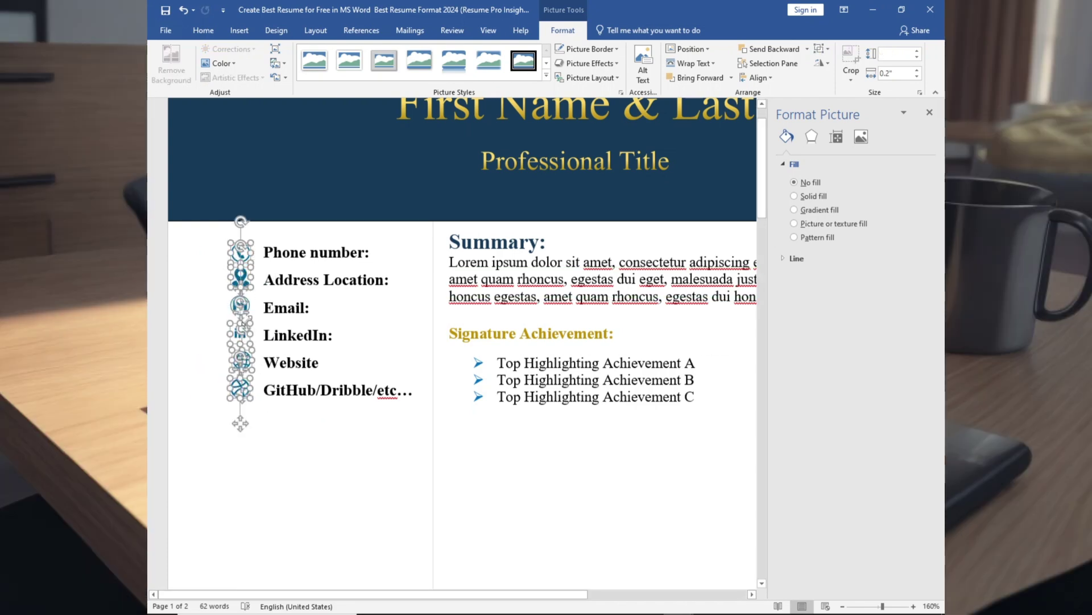
click(756, 77)
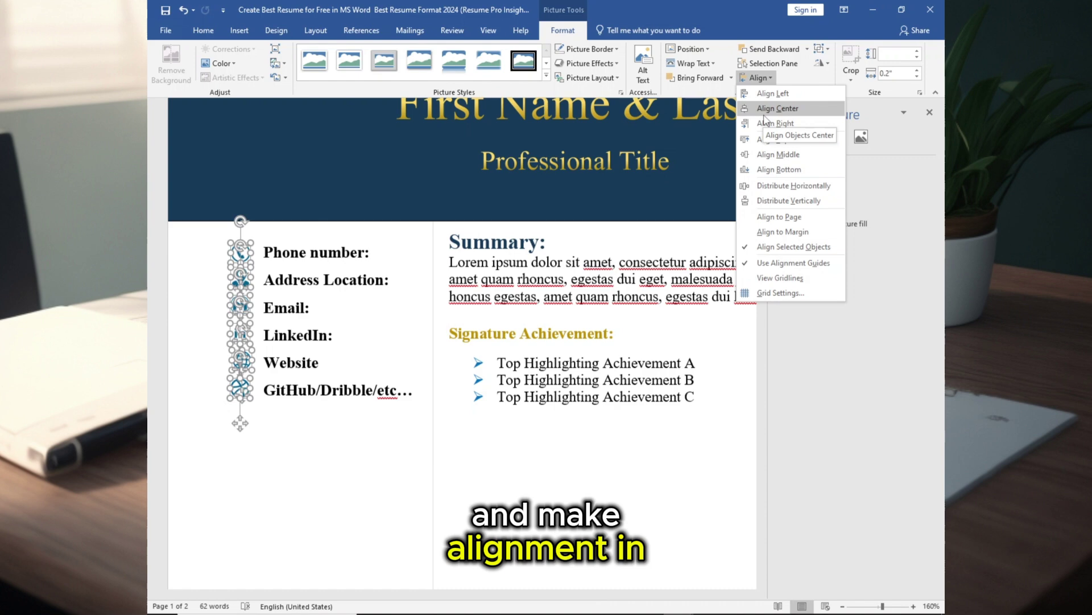
click(777, 110)
click(780, 77)
click(767, 96)
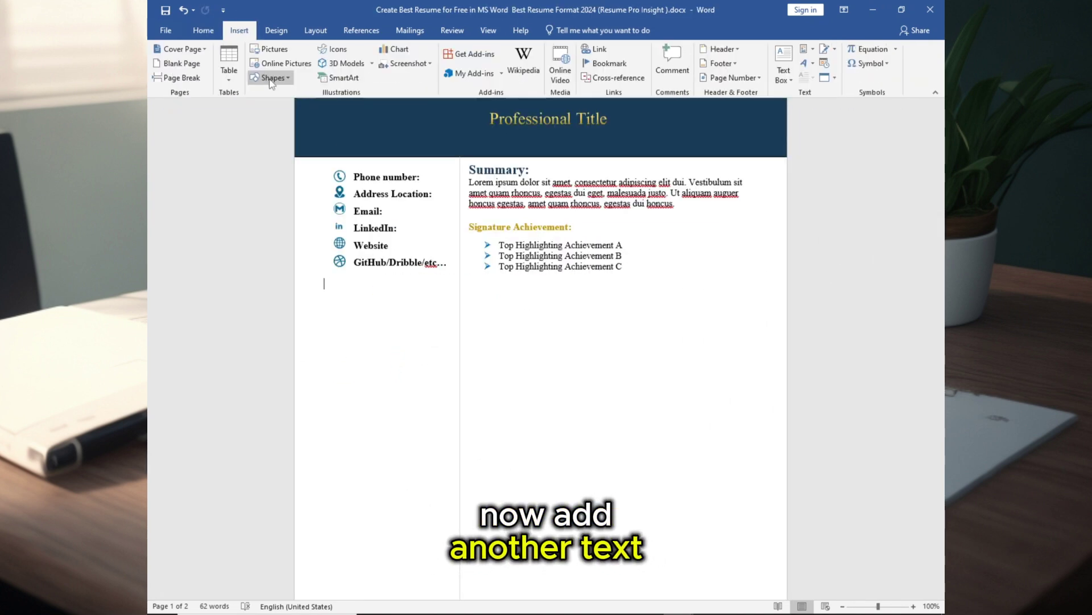
Draw a text box below the achievements, remove its fill and outline, set its height to 8.14" and paste the professional experience text
drag(464, 294, 729, 514)
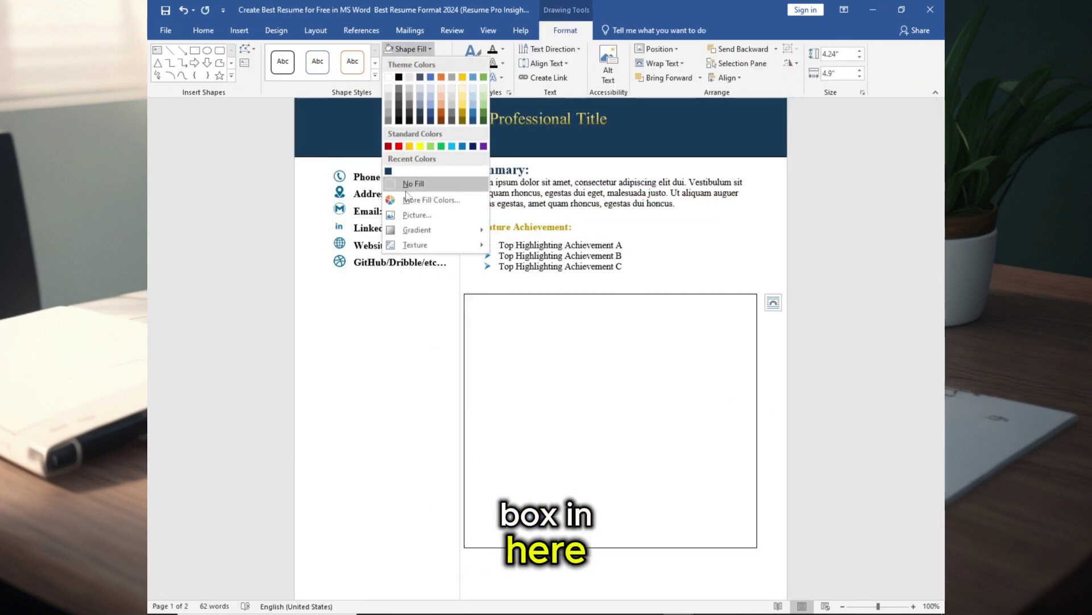
click(413, 184)
click(416, 63)
click(419, 198)
click(836, 54)
text(8.14)
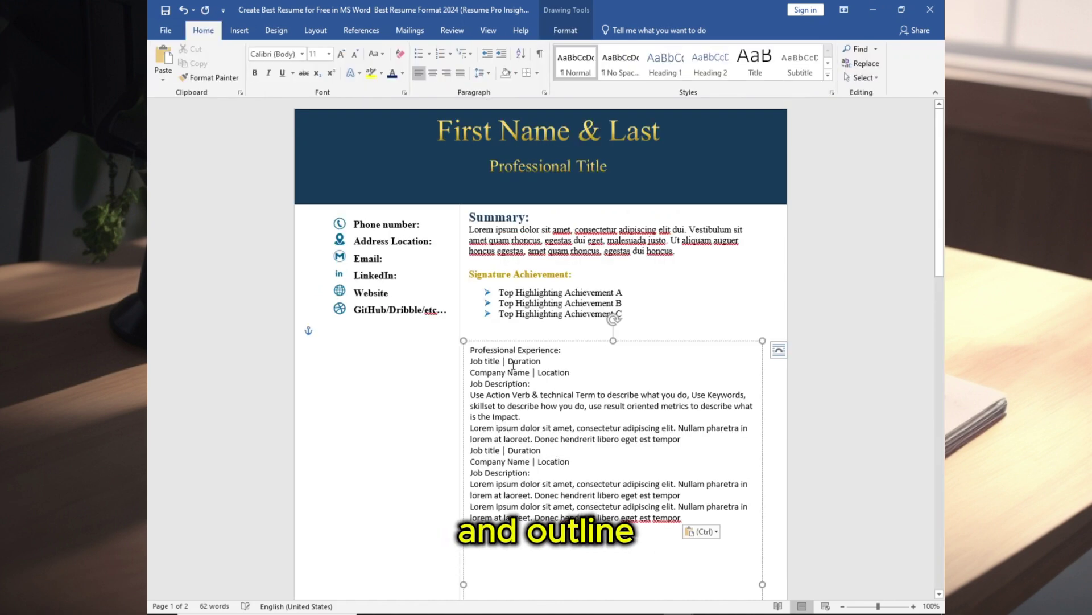
Format the "Professional Experience:" heading as 16 pt bold Times New Roman
scroll(541, 342, down, 2)
key(ctrl+a)
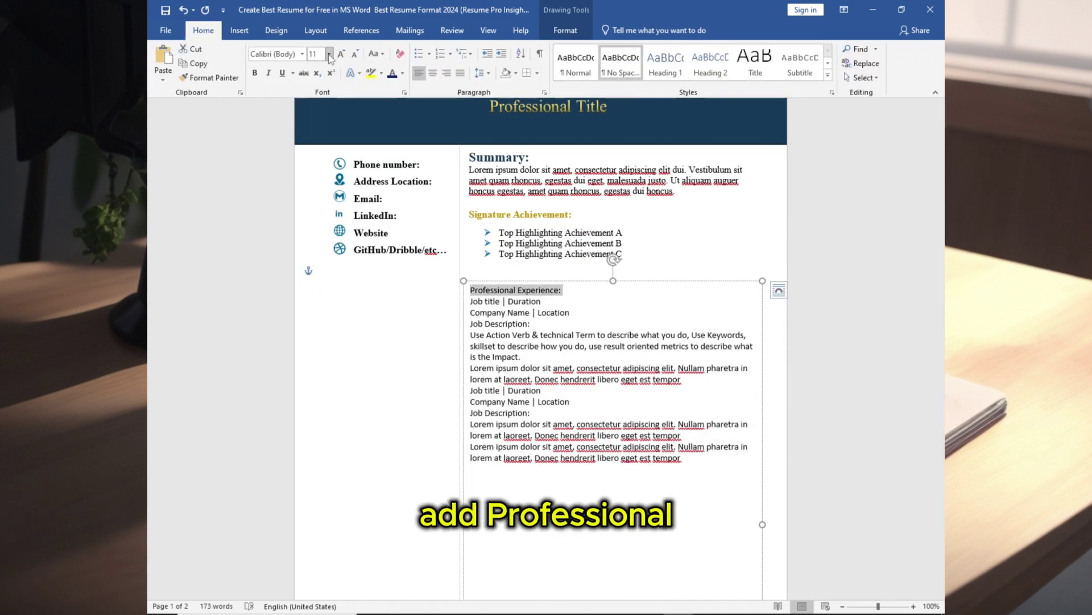
click(329, 55)
click(319, 137)
click(302, 54)
click(296, 128)
click(255, 73)
Bold the first job's title and company lines and make its "Job Description:" label bold gold
drag(570, 317, 471, 305)
click(254, 73)
drag(530, 330, 470, 330)
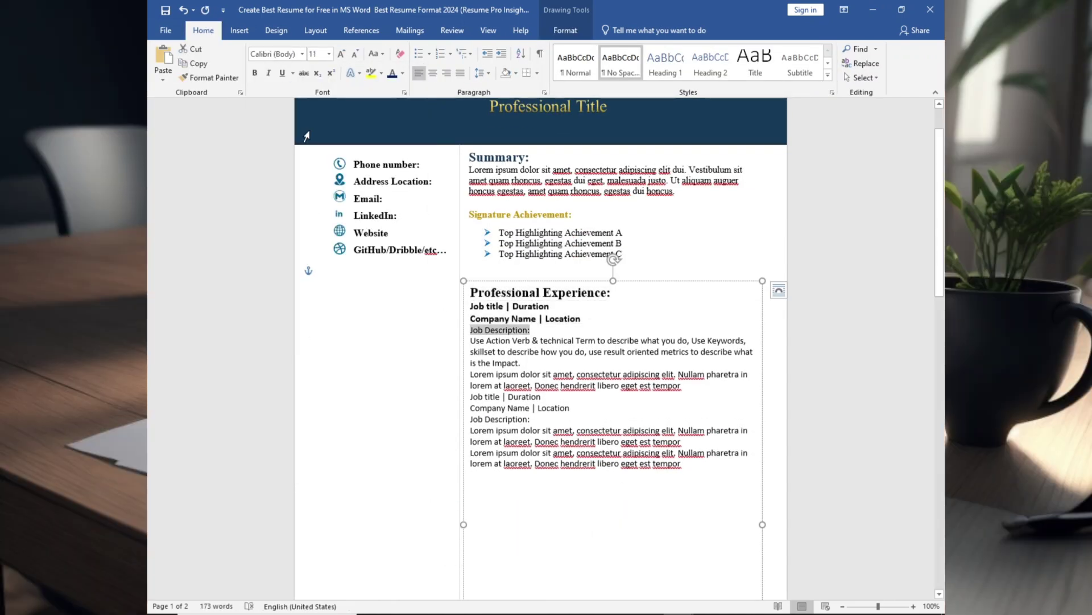
click(254, 73)
click(402, 73)
click(467, 151)
Give the first job's description lines blue round bullets and remove the bullet from the second job's title line
drag(541, 397, 470, 341)
click(430, 54)
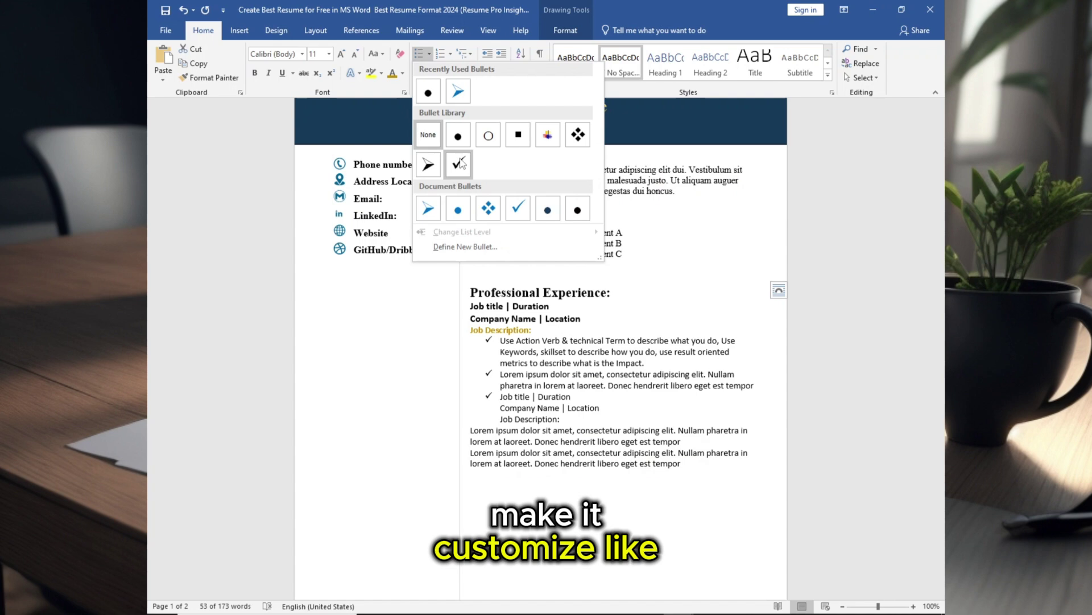
click(458, 208)
click(502, 396)
key(BackSpace)
key(BackSpace)
Make the second job's title, company and "Job Description:" lines 12 pt bold
drag(532, 420, 501, 387)
click(341, 54)
click(254, 72)
Color the title and company lines of both jobs in the header's dark blue from the recent colors
drag(581, 411, 470, 399)
click(402, 72)
click(477, 186)
click(402, 72)
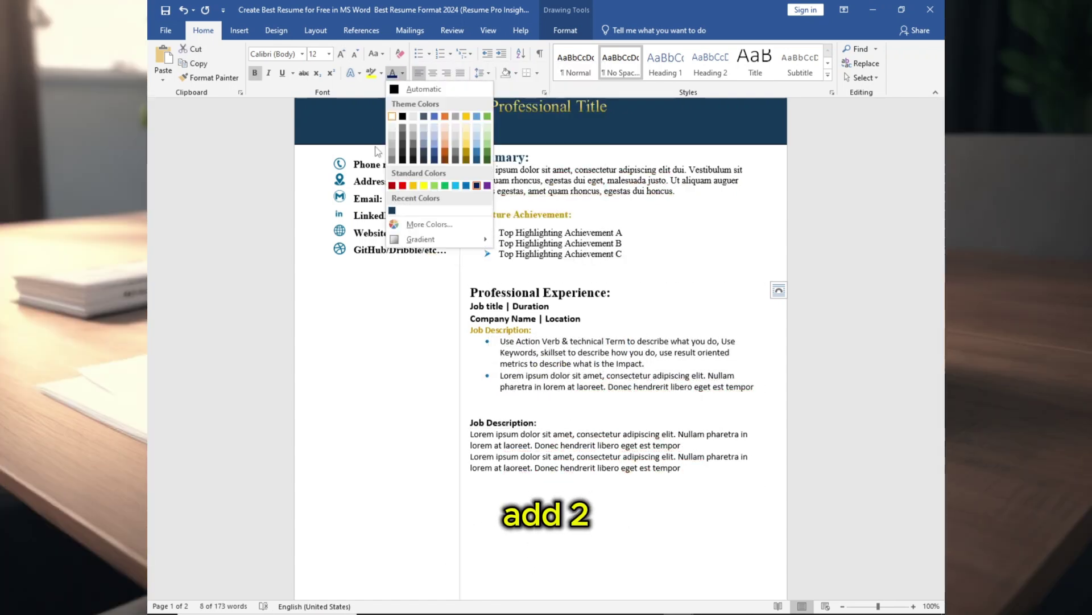
click(392, 211)
drag(581, 319, 470, 306)
click(392, 73)
Color the second "Job Description:" label gold and give the lines beneath it blue round bullets
drag(537, 422, 471, 423)
click(402, 73)
click(466, 151)
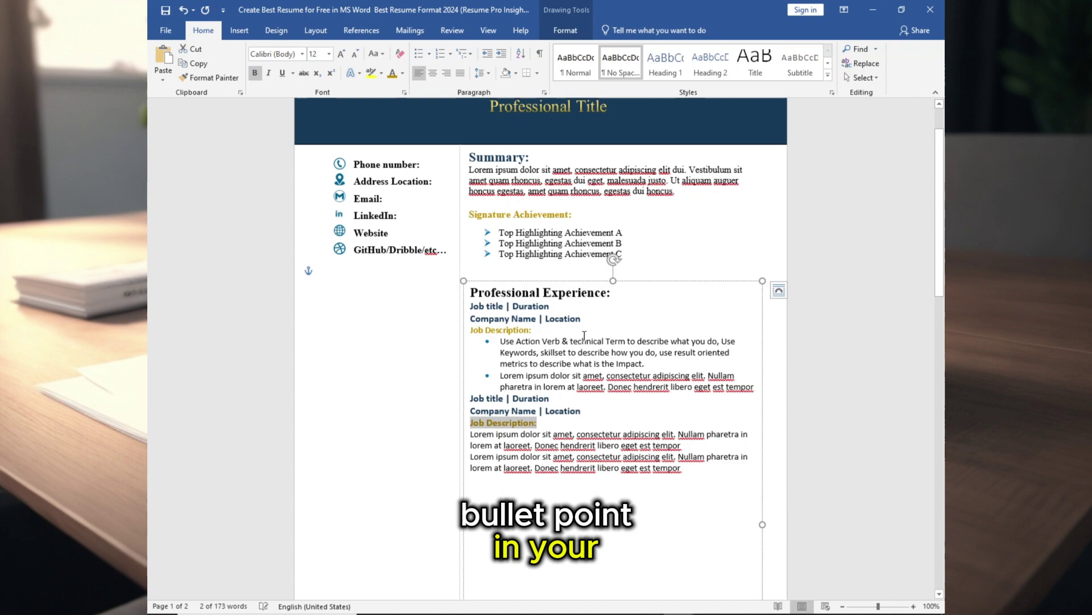
drag(682, 468, 471, 434)
click(429, 54)
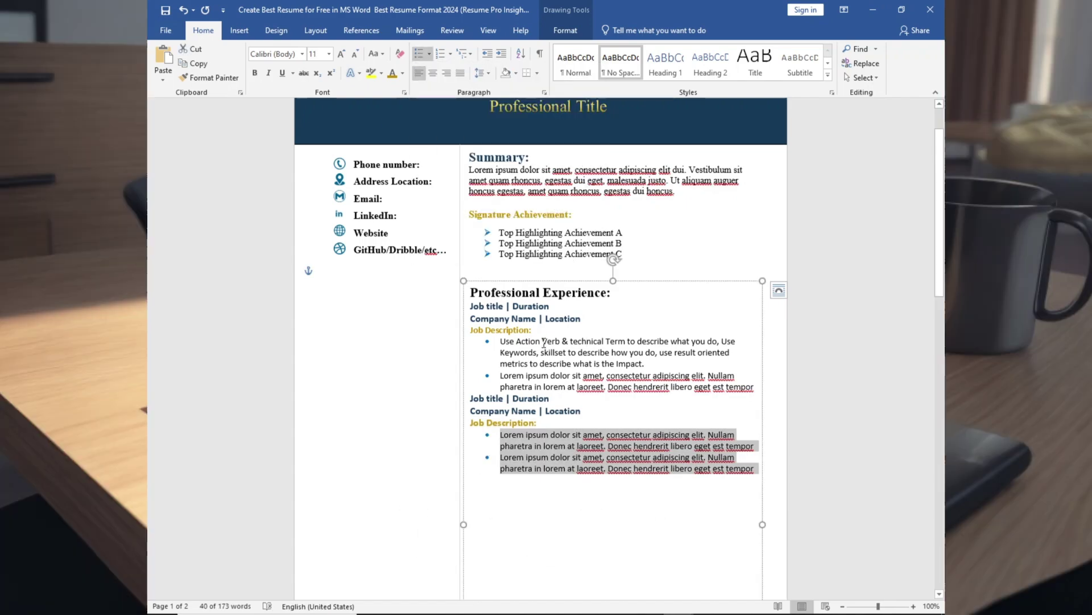
Color the "Professional Experience:" heading in the same dark blue
scroll(544, 343, down, 2)
drag(612, 234, 471, 233)
click(402, 74)
click(380, 210)
Paste the "Project Work/Training:" section after the last job description and remove the bullet and indent from its heading
click(755, 409)
key(ctrl+v)
click(501, 423)
key(BackSpace)
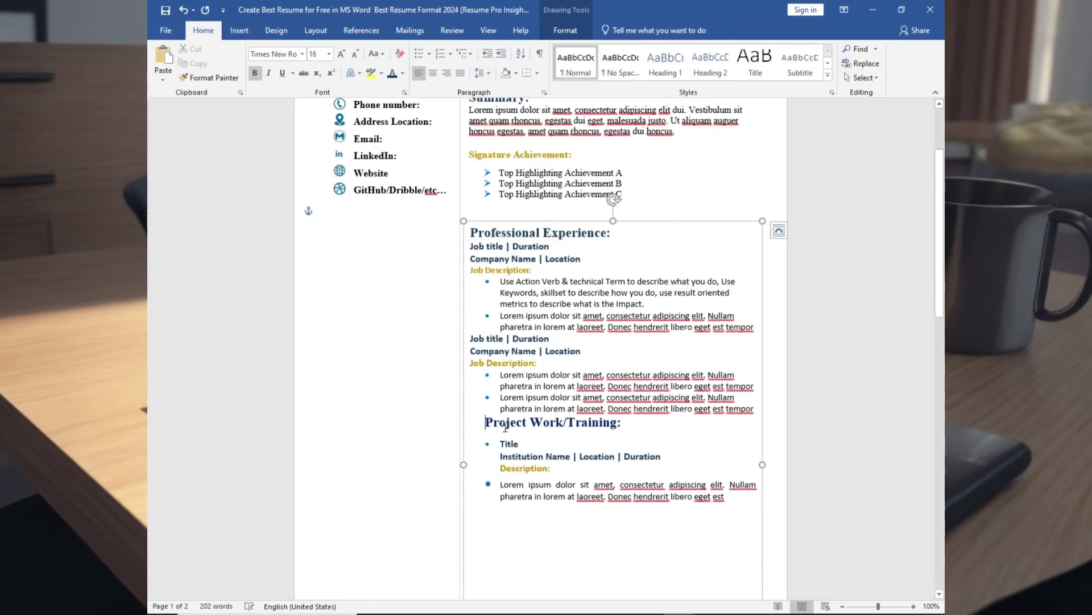
key(BackSpace)
key(BackSpace)
key(Return)
Remove the old bullet from the project description paragraph and give it the blue four-diamond bullet instead
click(501, 483)
key(BackSpace)
key(BackSpace)
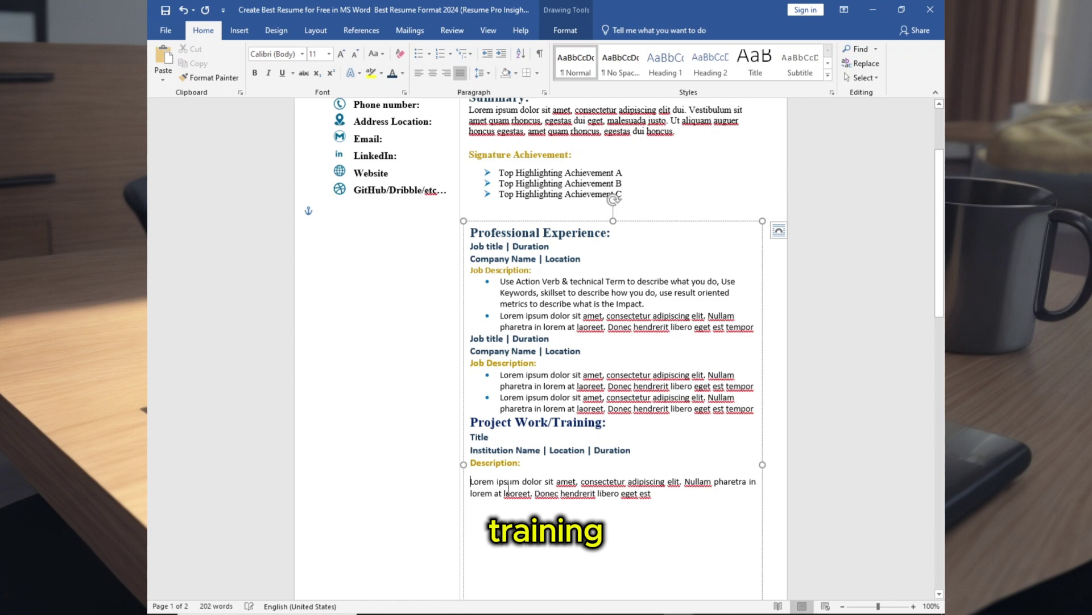
key(BackSpace)
key(Return)
click(428, 53)
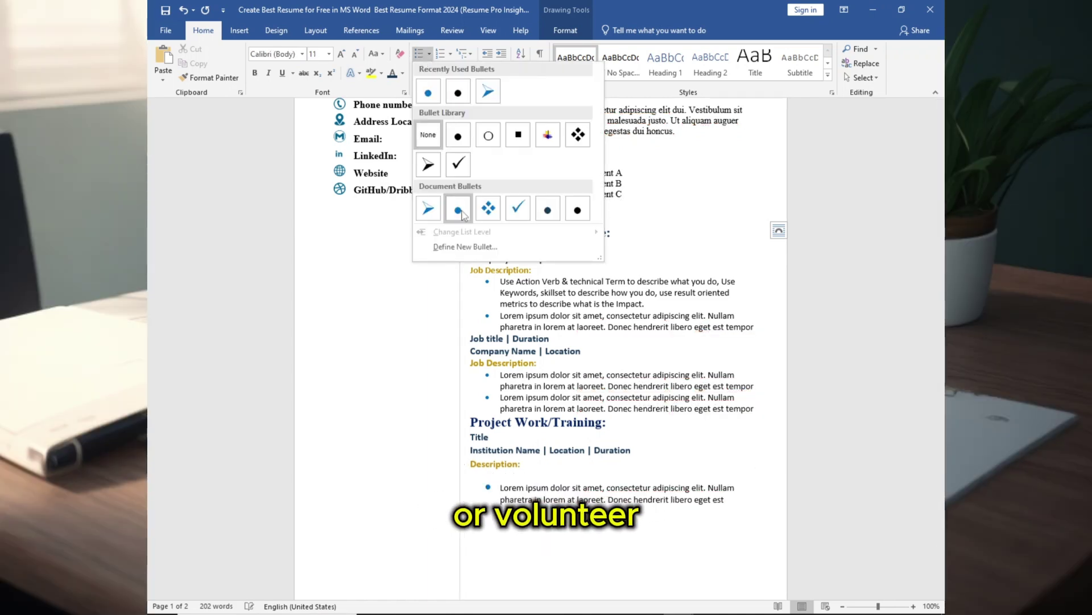
click(484, 210)
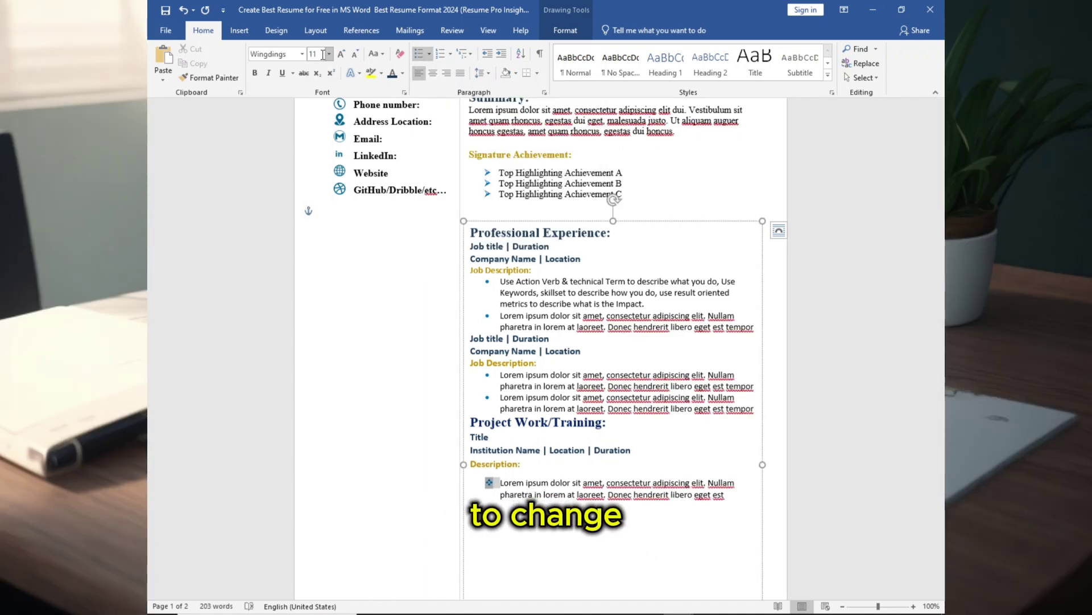
click(302, 54)
click(302, 100)
click(302, 54)
key(ctrl+z)
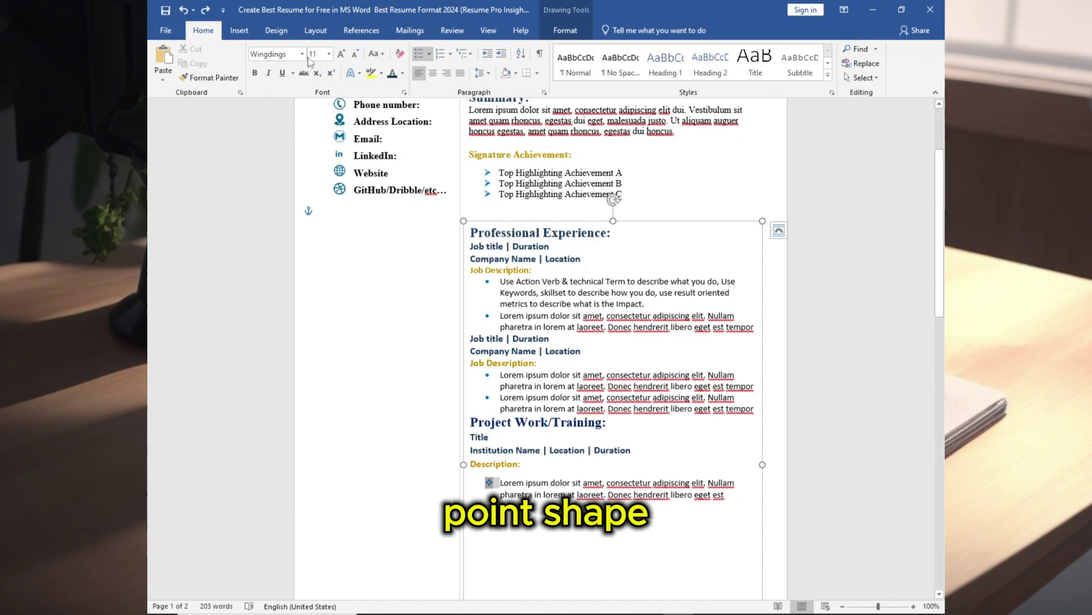
Reduce the font size of the diamond bullet in the project description
click(328, 53)
click(316, 92)
click(567, 447)
scroll(568, 447, down, 5)
click(726, 347)
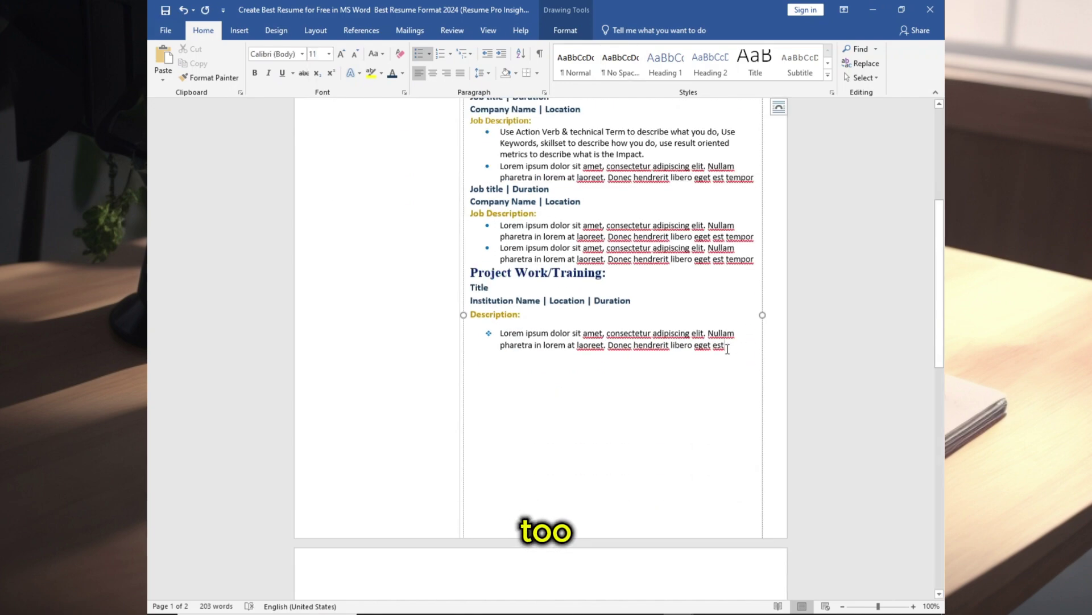
Insert spacing above "Project Work/Training:" and paste an Education section with two degree entries below the project description
scroll(603, 394, up, 3)
click(753, 349)
key(Return)
key(Return)
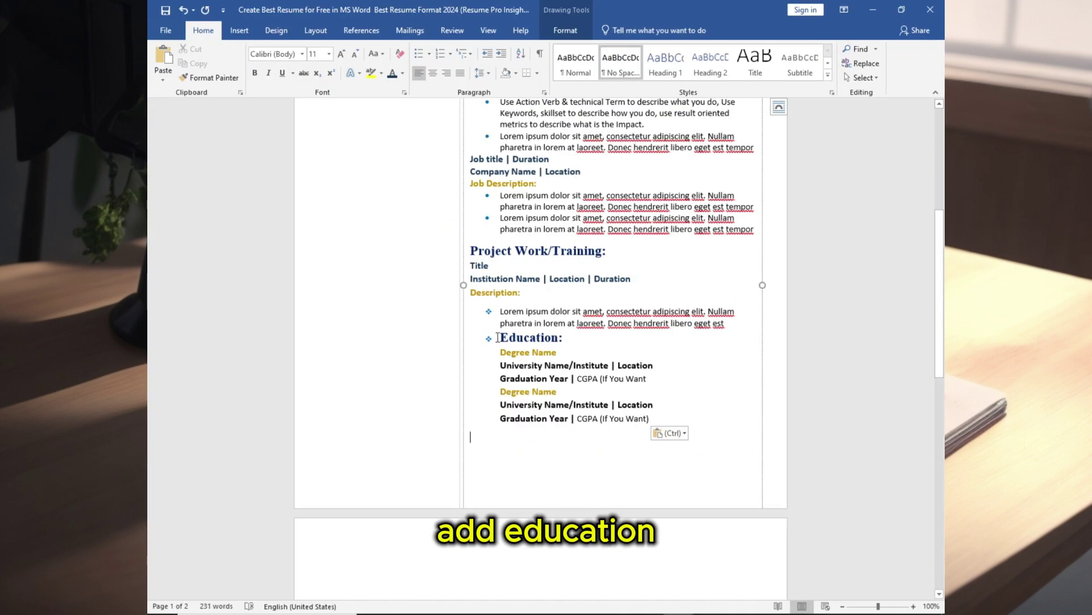
Remove the Education section's bullet and indent, and add a "Course Work/Award" section with two rows of four "Course Name" entries
click(501, 338)
key(BackSpace)
key(BackSpace)
text(Course Work/Award Course Name | Course Name | Course Name | Course Name Course Name | Course Name | Course Name | Course Name)
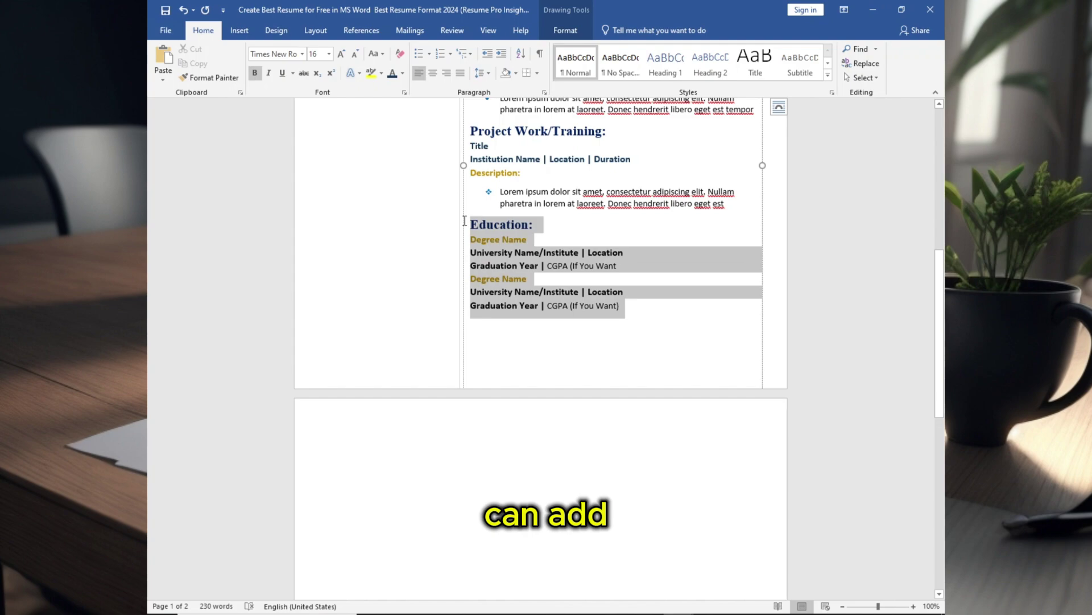
scroll(560, 445, down, 3)
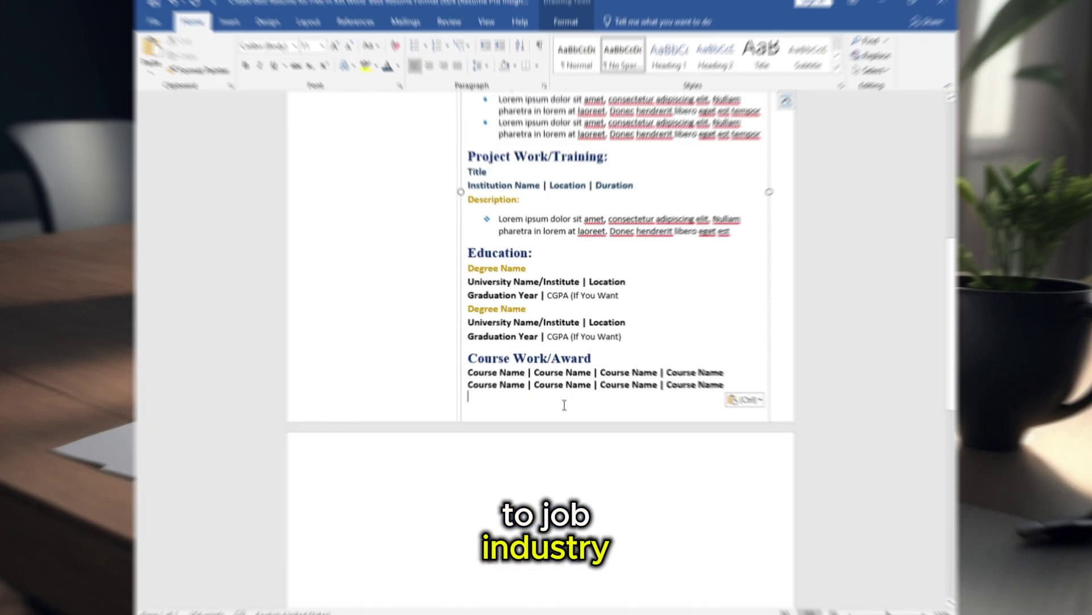
Shorten the professional experience text box from its lower edge and reposition it directly below the achievement bullets
scroll(563, 404, up, 9)
drag(570, 278, 569, 265)
scroll(583, 347, down, 7)
scroll(624, 485, up, 6)
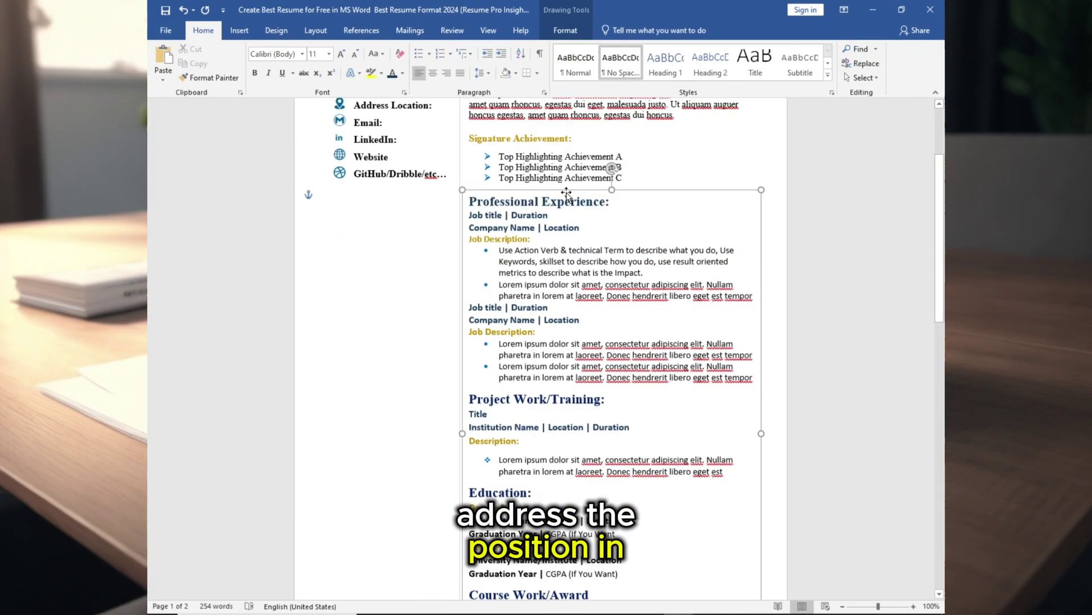
scroll(561, 378, down, 7)
scroll(561, 378, up, 6)
drag(565, 197, 573, 143)
scroll(568, 422, down, 2)
scroll(567, 422, up, 1)
drag(619, 587, 614, 540)
scroll(574, 432, up, 5)
drag(541, 269, 531, 324)
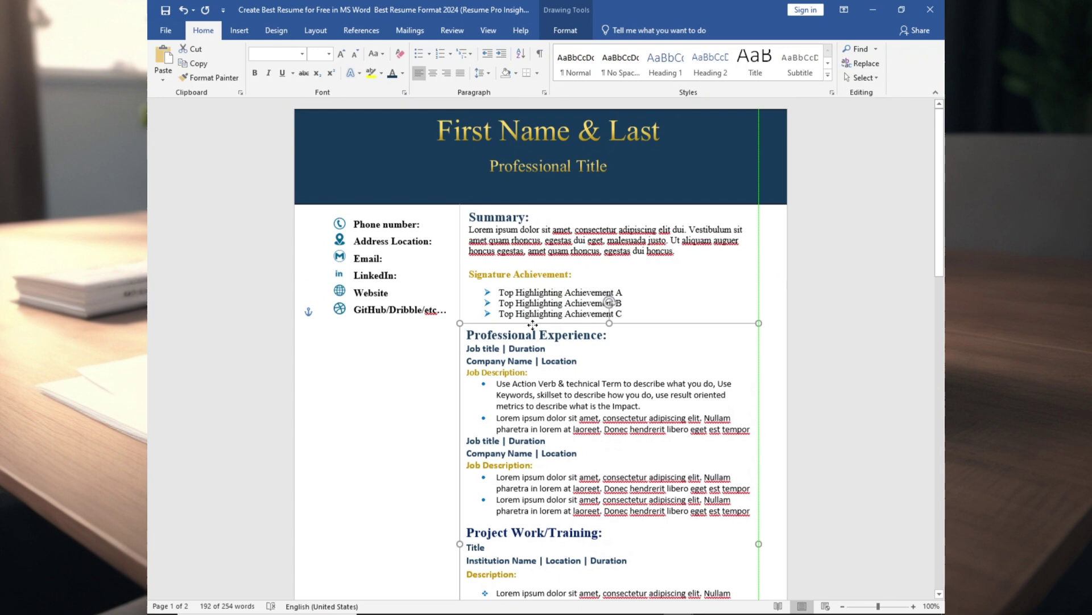
scroll(549, 378, down, 7)
click(421, 387)
Duplicate the contact labels' text box and place the copy directly below the original in the narrow column
scroll(520, 408, up, 5)
click(382, 139)
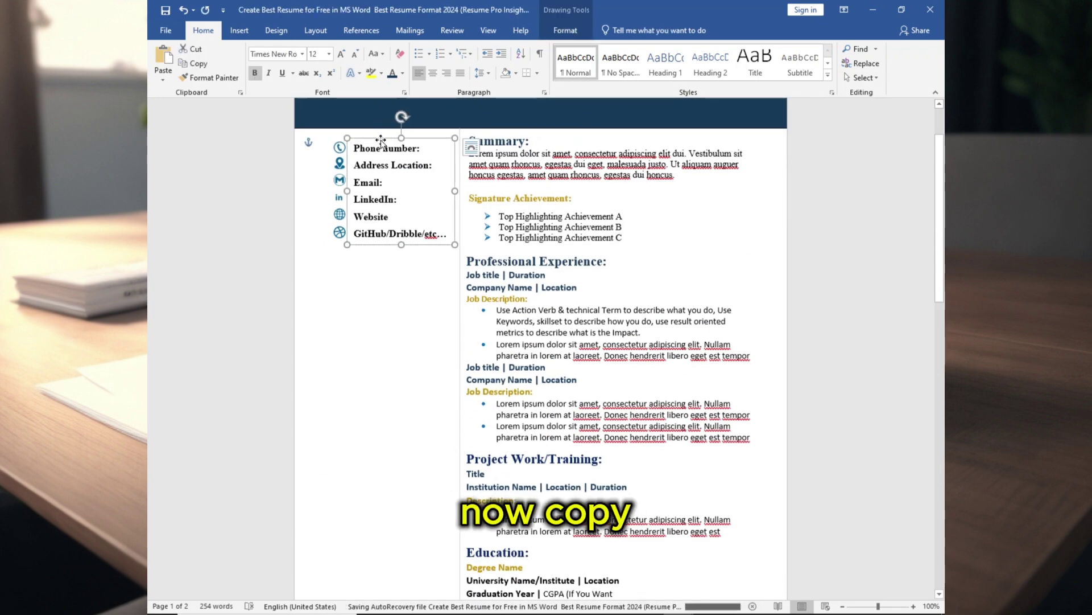
key(ctrl+c)
key(ctrl+v)
drag(376, 144, 361, 252)
Resize the copied text box to 8.38" high by 2.04" wide
click(566, 31)
click(844, 53)
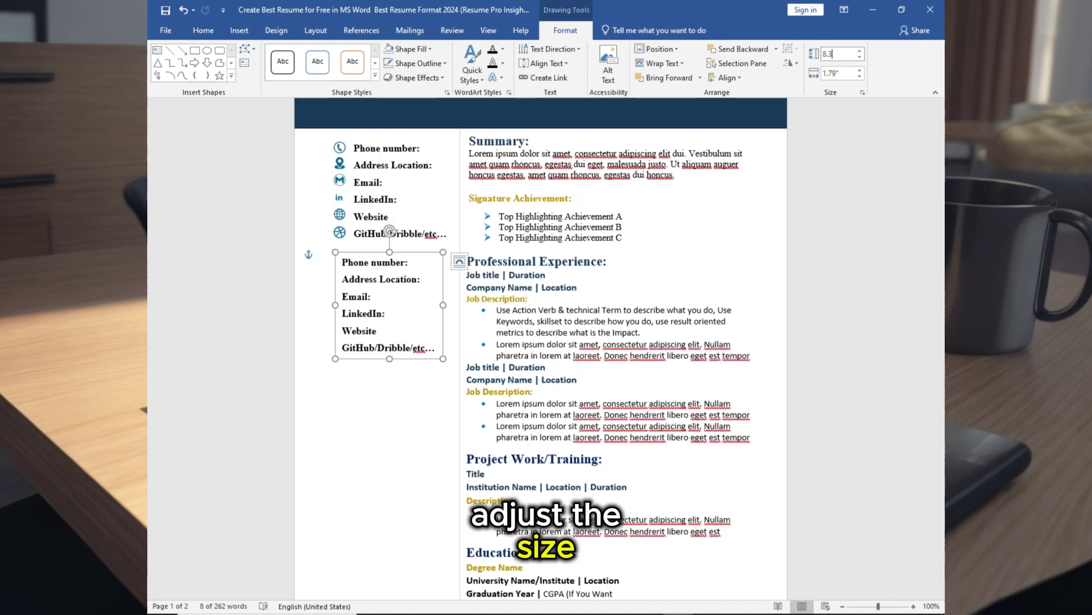
text(2)
key(Return)
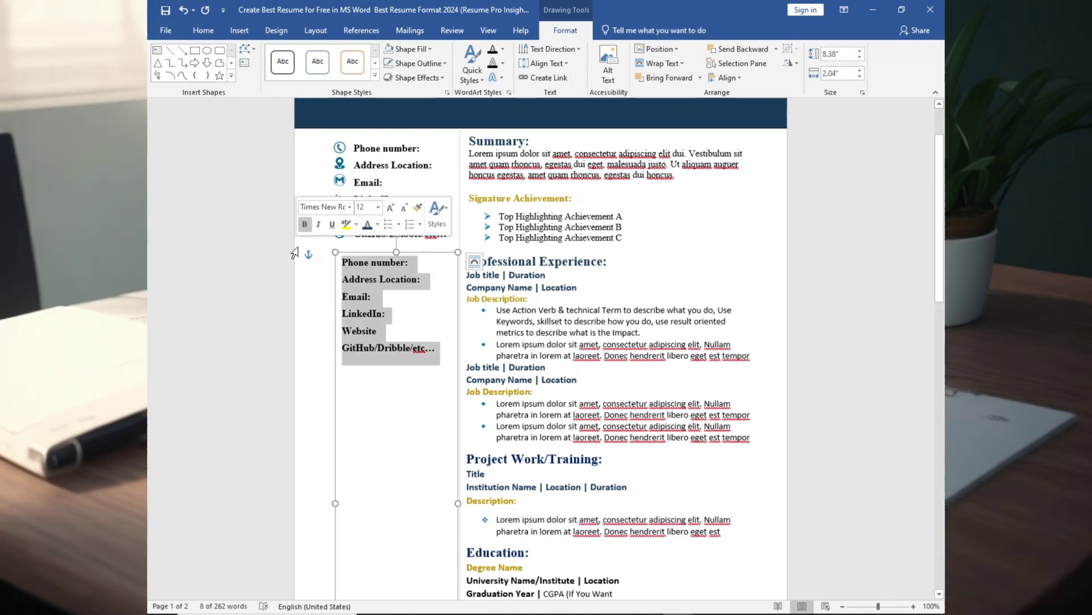
Replace the copied labels with a "Professional Skills:" section of ten "Skill Name" bullets and move the box slightly up and outward
key(ctrl+v)
drag(365, 240, 353, 238)
scroll(395, 212, down, 3)
click(392, 222)
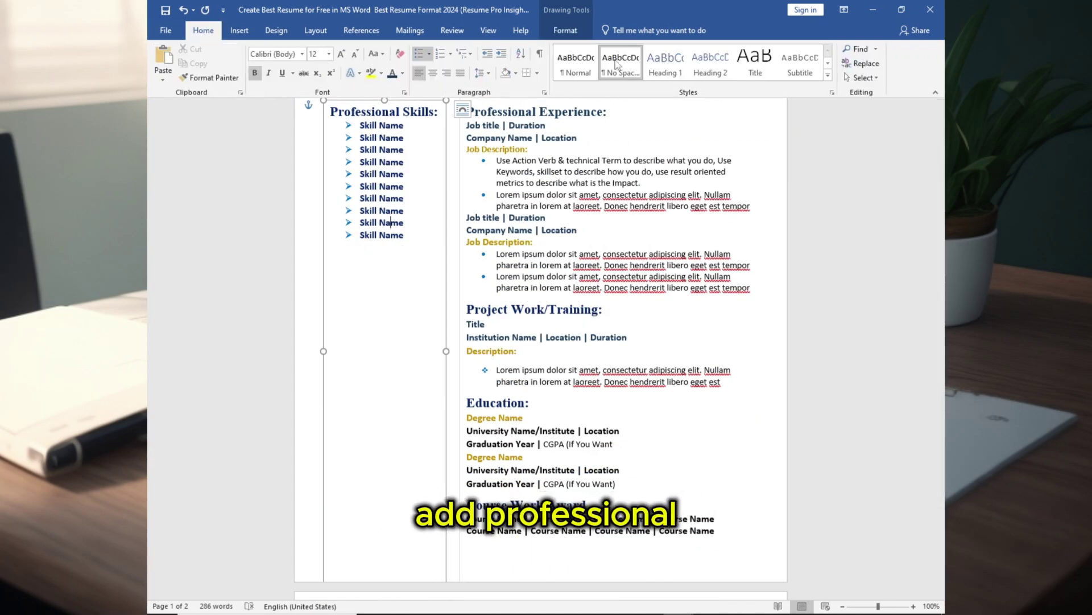
drag(360, 125, 407, 235)
Paste the "Language:" section with three entries and the "Digital Skills:" section with seven entries below the professional skills
click(380, 256)
key(ctrl+v)
key(ctrl+v)
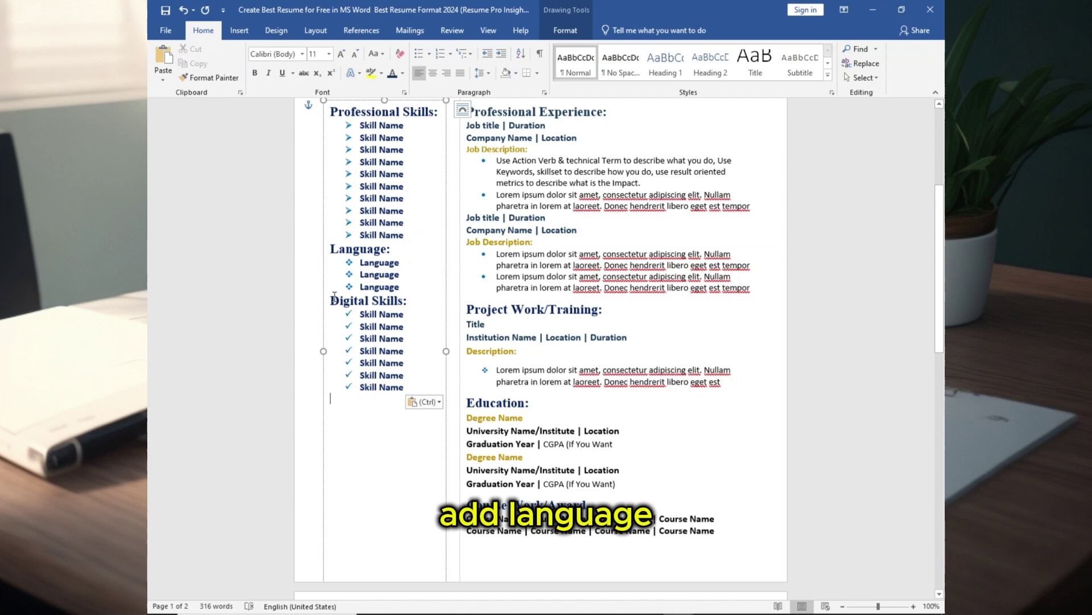
Insert a small blank line above "Digital Skills:" and paste a "Certificates:" section with four entries below the digital skills
click(331, 299)
key(Return)
key(Up)
click(329, 54)
click(313, 65)
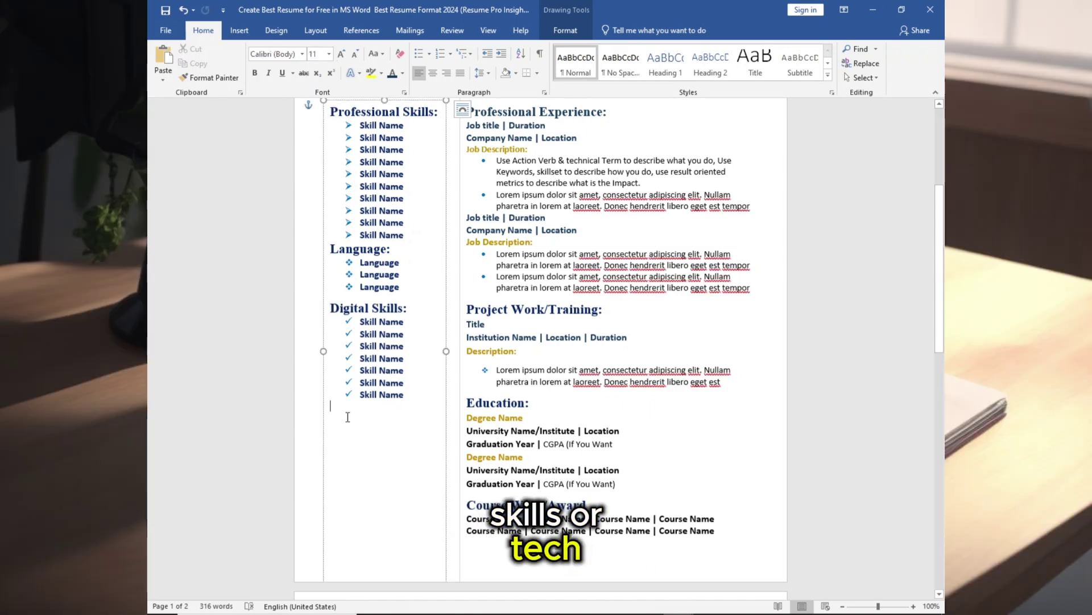
key(ctrl+v)
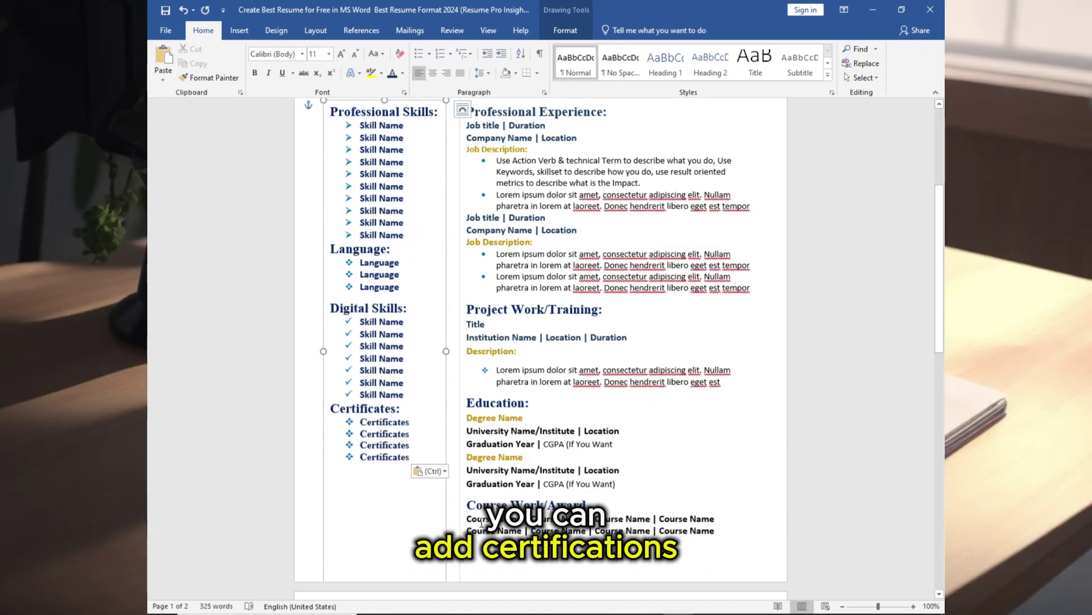
Paste a "Hobbies:" section with three entries below the certificates and insert blank lines above "Certificates:" and "Language:"
key(ctrl+v)
click(332, 471)
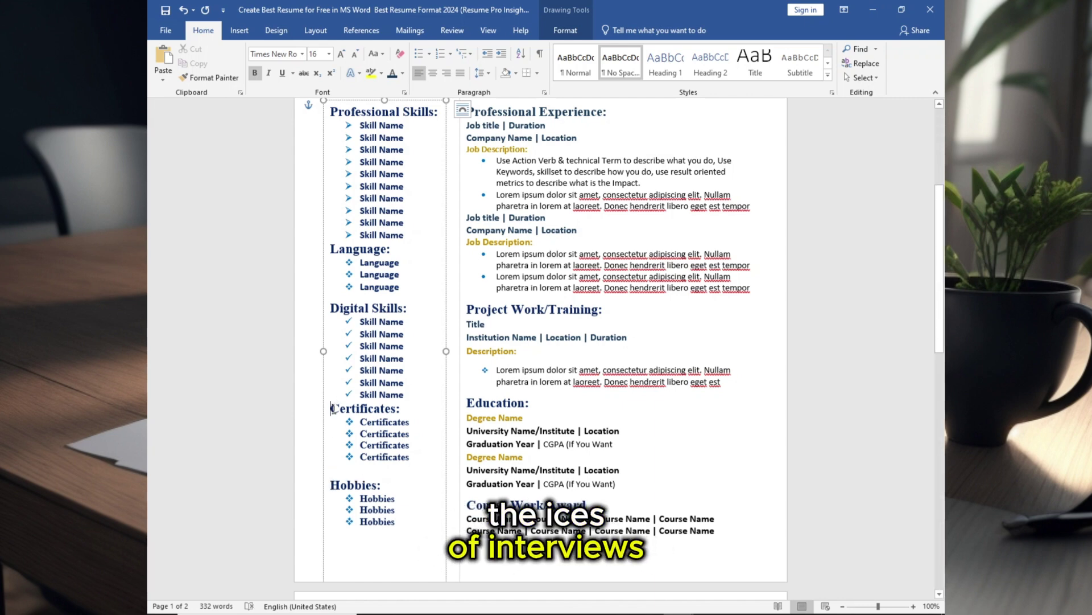
key(Return)
click(331, 250)
key(Return)
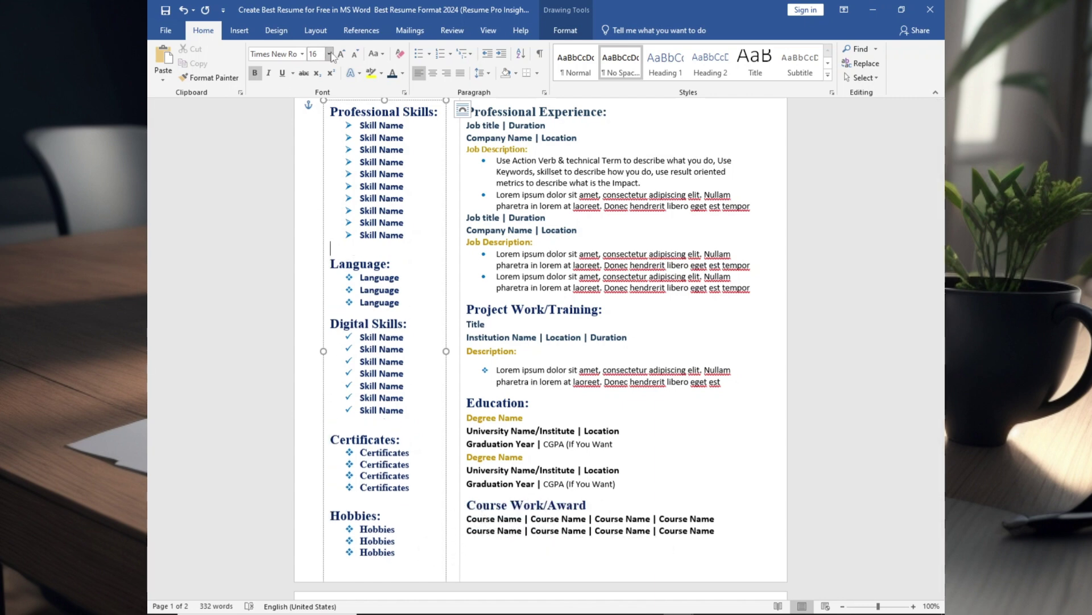
Set the blank lines above "Language:", "Digital Skills:" and "Certificates:" to font size 10
click(318, 92)
click(340, 309)
click(329, 55)
click(319, 91)
click(338, 420)
click(329, 55)
click(316, 93)
Set the blank line above "Hobbies:" to font size 8
click(338, 491)
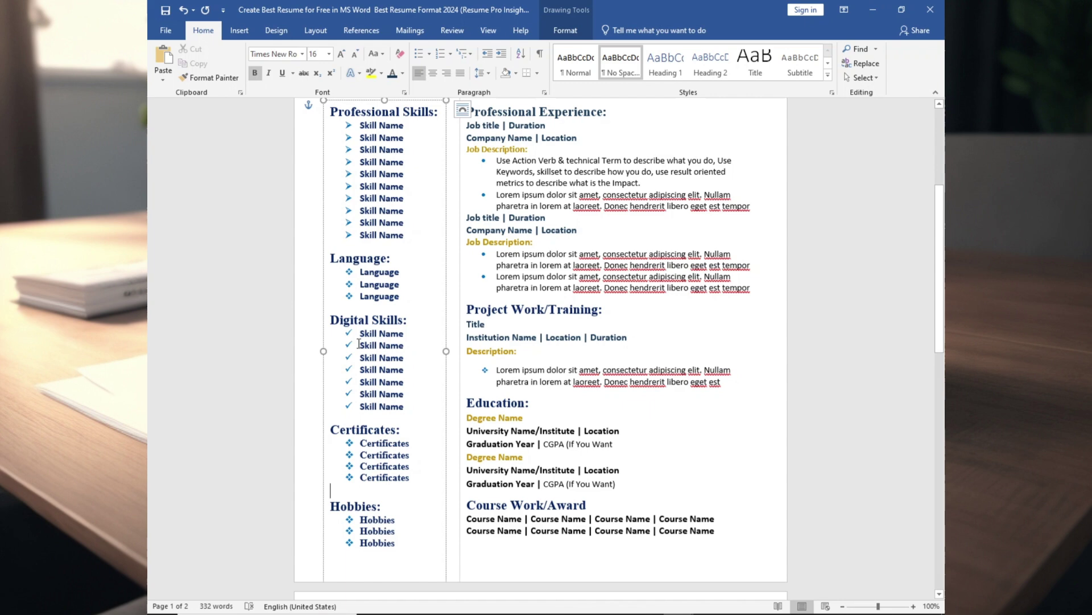
click(329, 54)
click(317, 66)
scroll(363, 241, up, 3)
click(360, 191)
scroll(360, 228, down, 5)
click(338, 428)
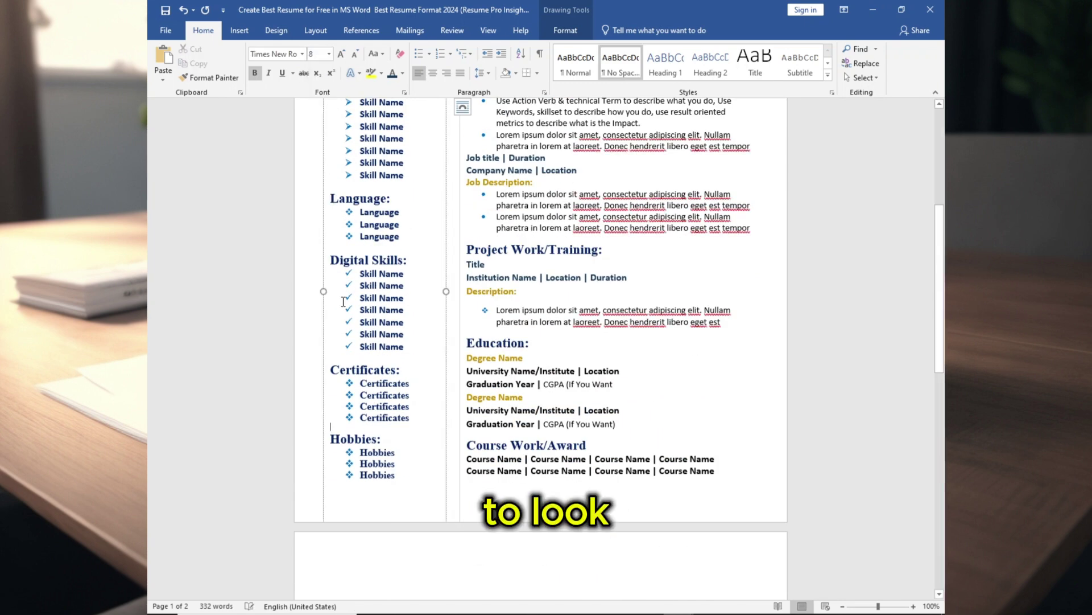
Set the blank lines above "Language:", "Digital Skills:" and "Certificates:" to font size 8
scroll(344, 301, up, 3)
click(337, 276)
click(330, 54)
click(317, 67)
click(336, 335)
click(329, 55)
click(317, 67)
click(335, 443)
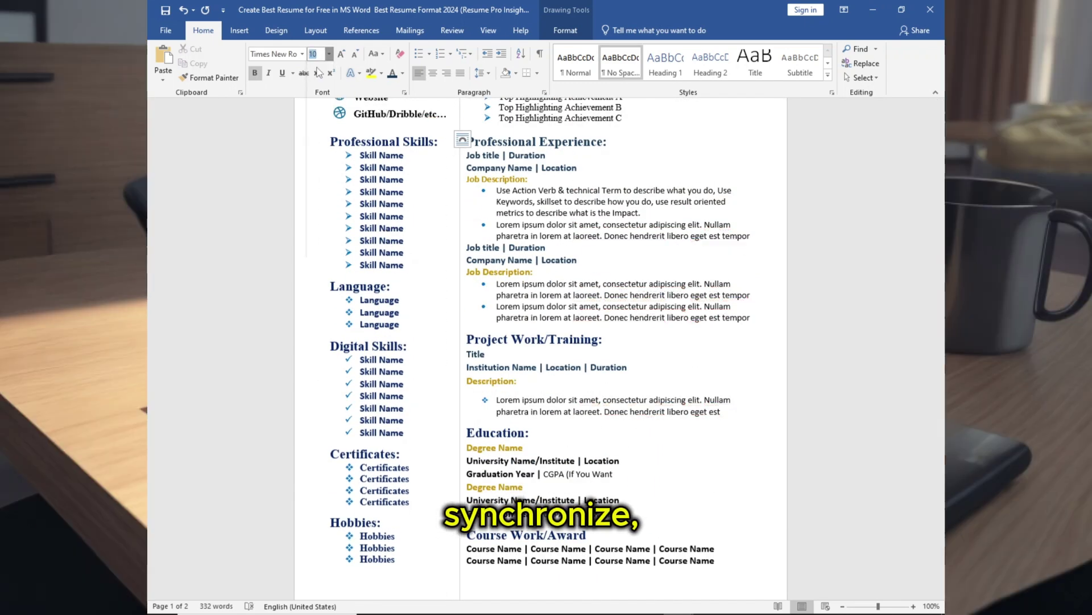
text(8)
key(Return)
Draw a horizontal line about 2.03" wide between the contact details and the "Professional Skills:" heading
scroll(410, 296, up, 5)
click(506, 196)
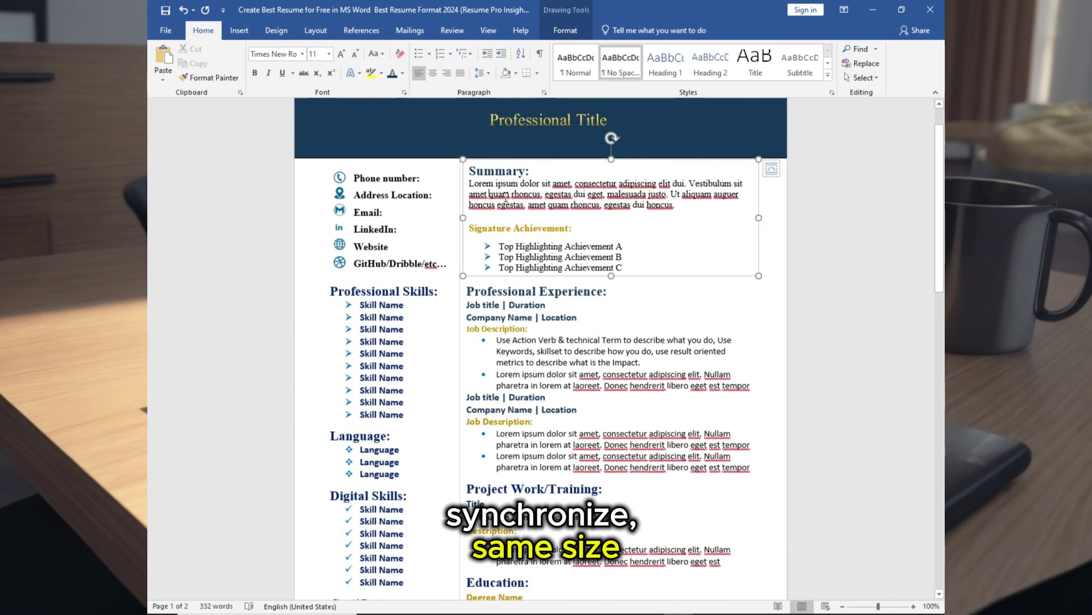
click(242, 33)
click(272, 77)
click(270, 109)
drag(331, 276, 387, 275)
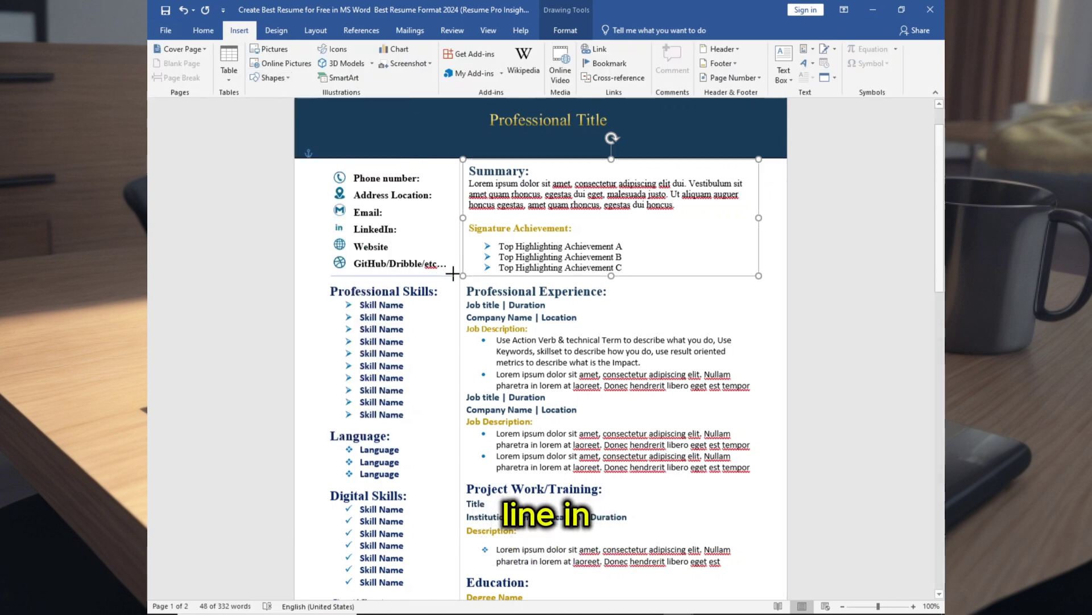
drag(453, 274, 453, 275)
Set the line's weight to 1½ pt and stretch a copy of it across the full column width below the summary
click(417, 64)
mouse_move(414, 229)
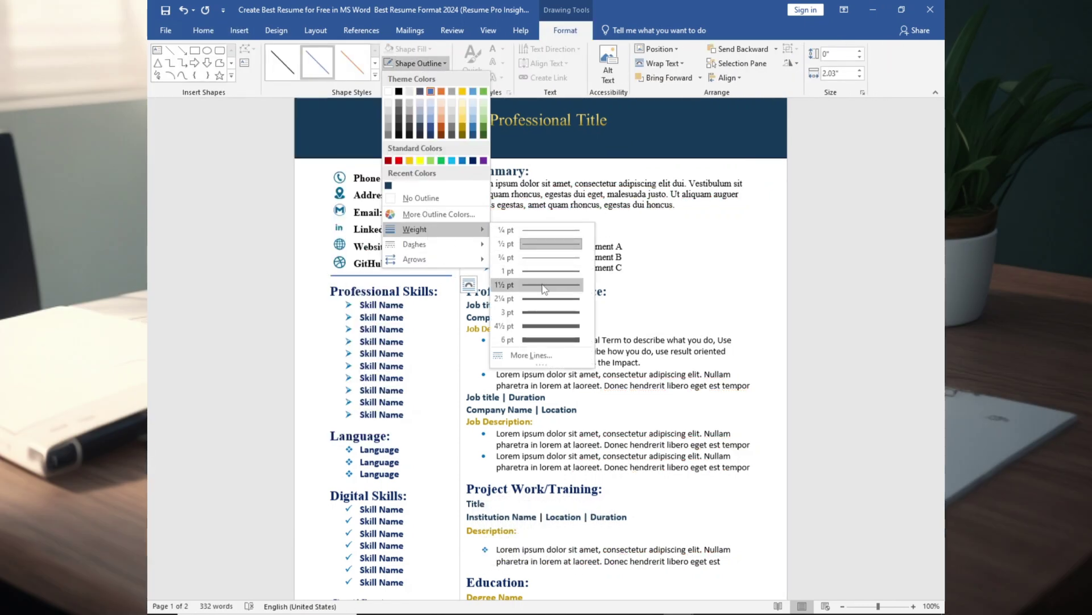
click(543, 285)
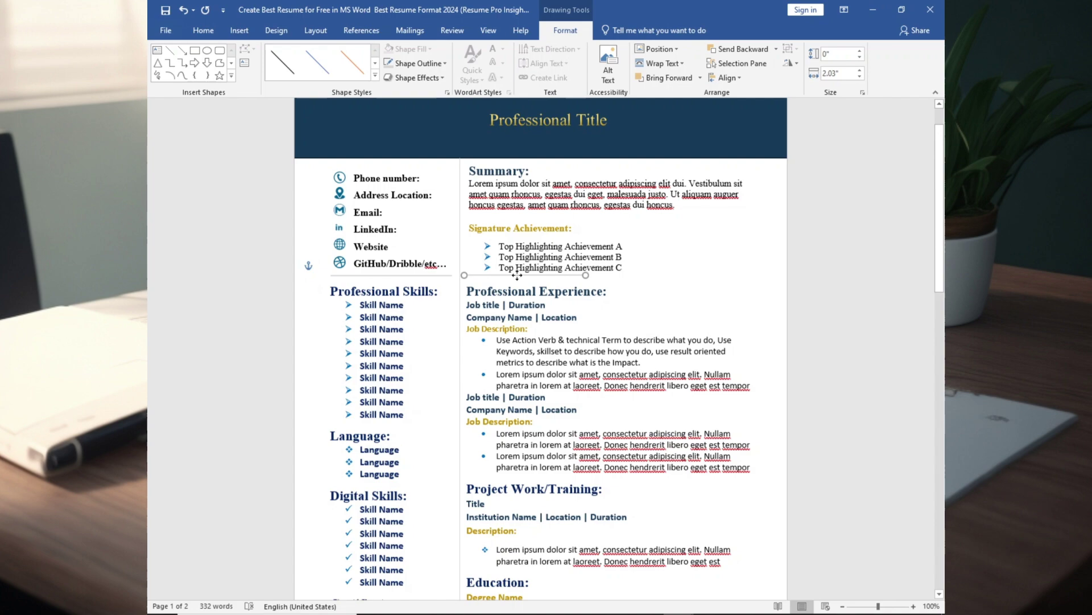
drag(589, 276, 759, 274)
drag(610, 462, 605, 571)
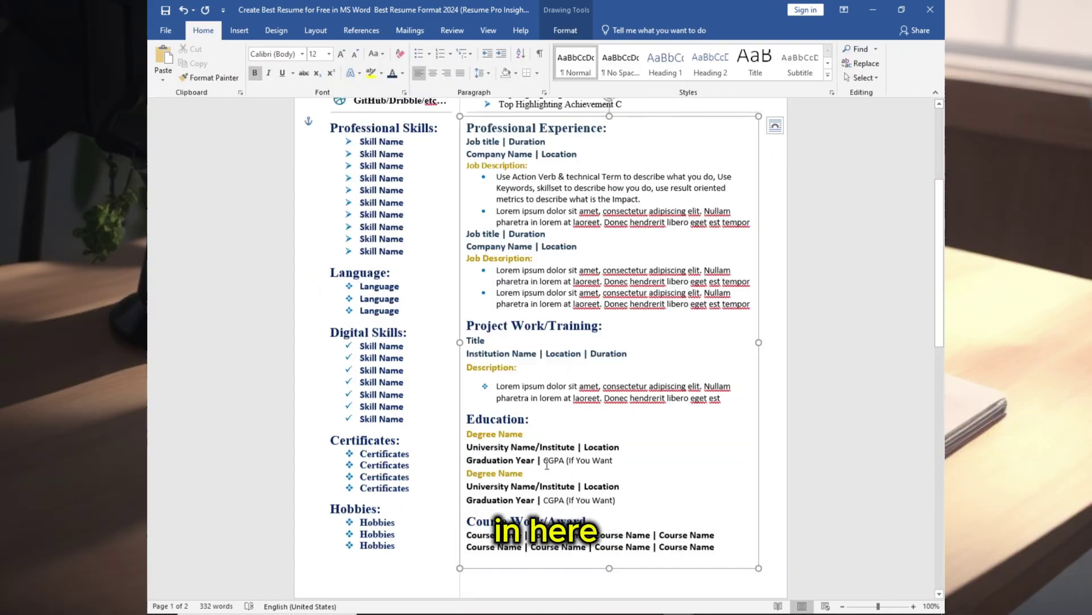
Delete the empty second page at the end of the document so the resume fits on one page
scroll(556, 474, up, 4)
click(672, 264)
click(913, 606)
click(914, 606)
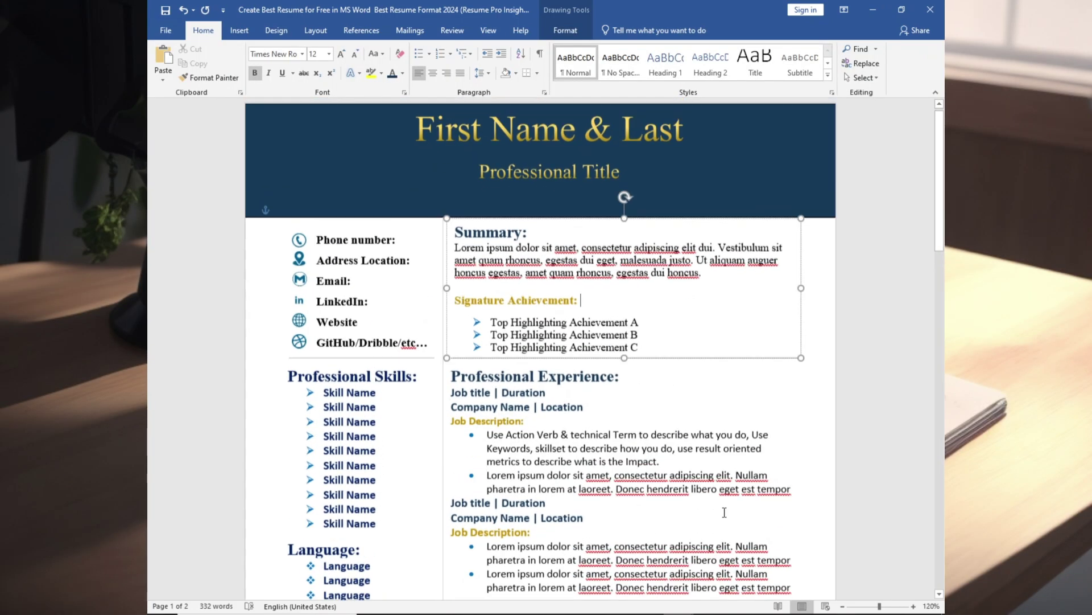
click(771, 204)
drag(939, 169, 940, 239)
scroll(422, 434, down, 10)
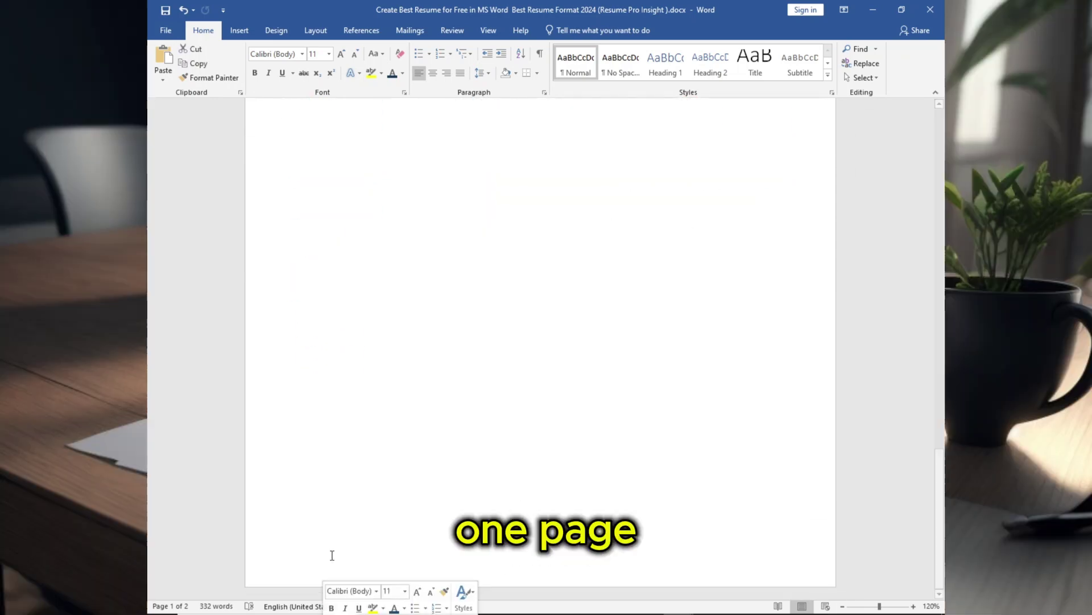
click(319, 476)
key(BackSpace)
scroll(398, 433, up, 5)
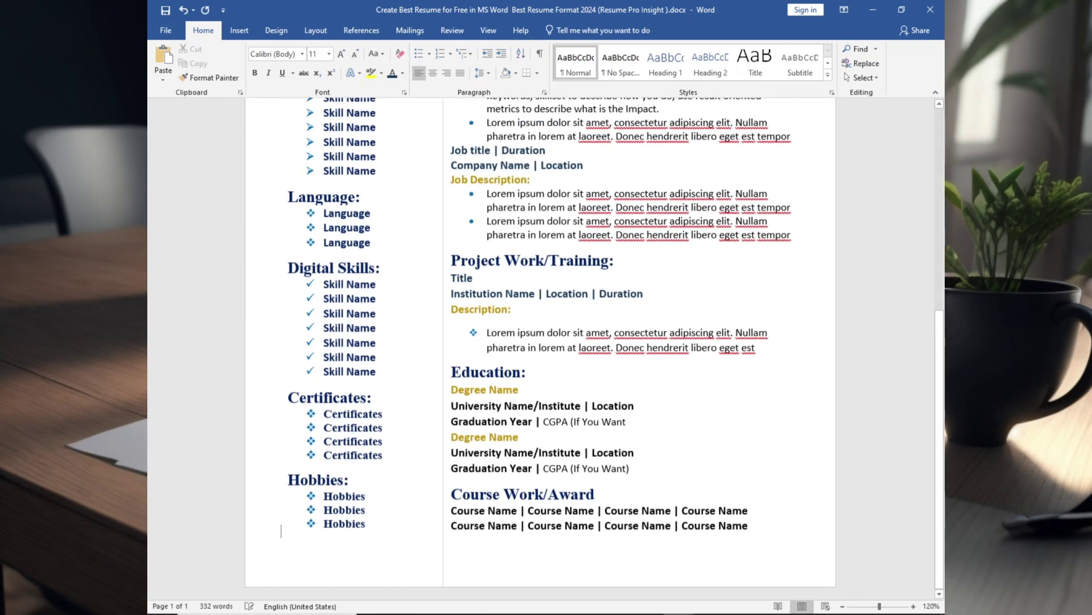
Zoom out to 70% to review the whole resume page
scroll(416, 413, up, 5)
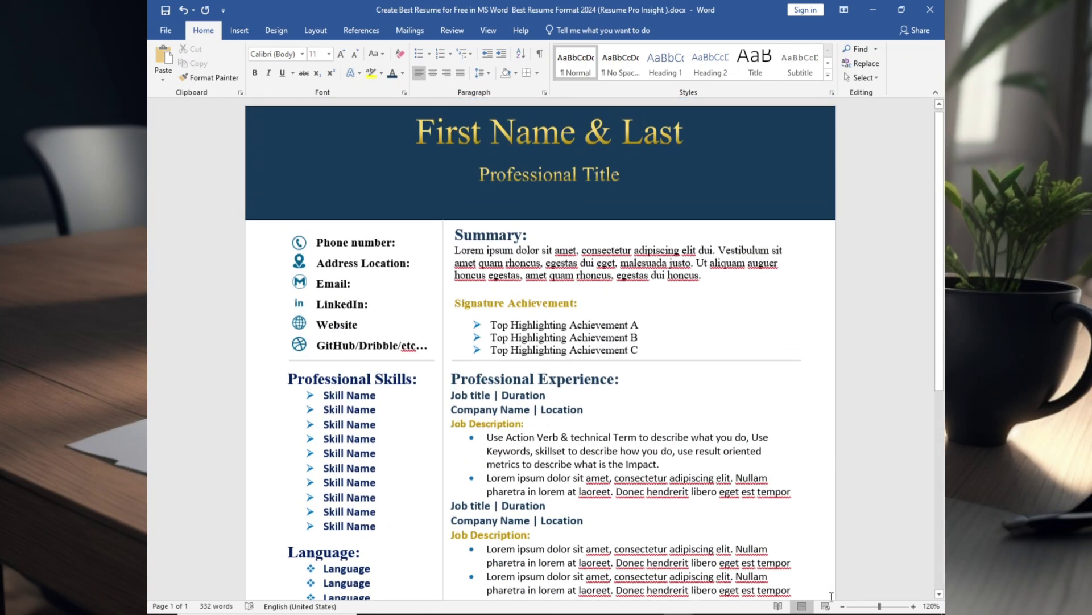
click(843, 607)
click(842, 607)
click(842, 606)
click(843, 606)
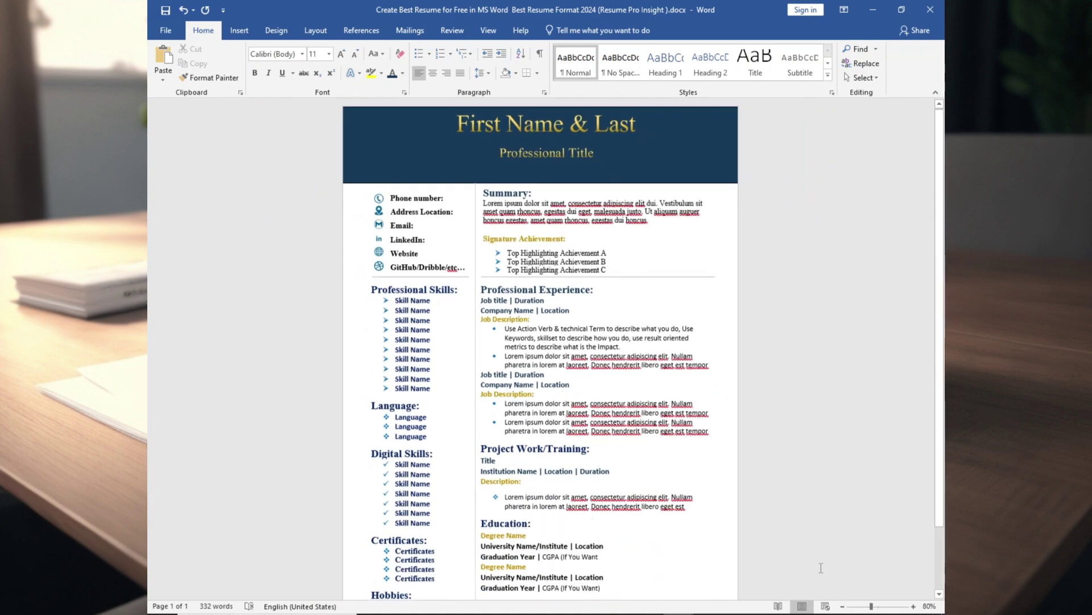
click(842, 607)
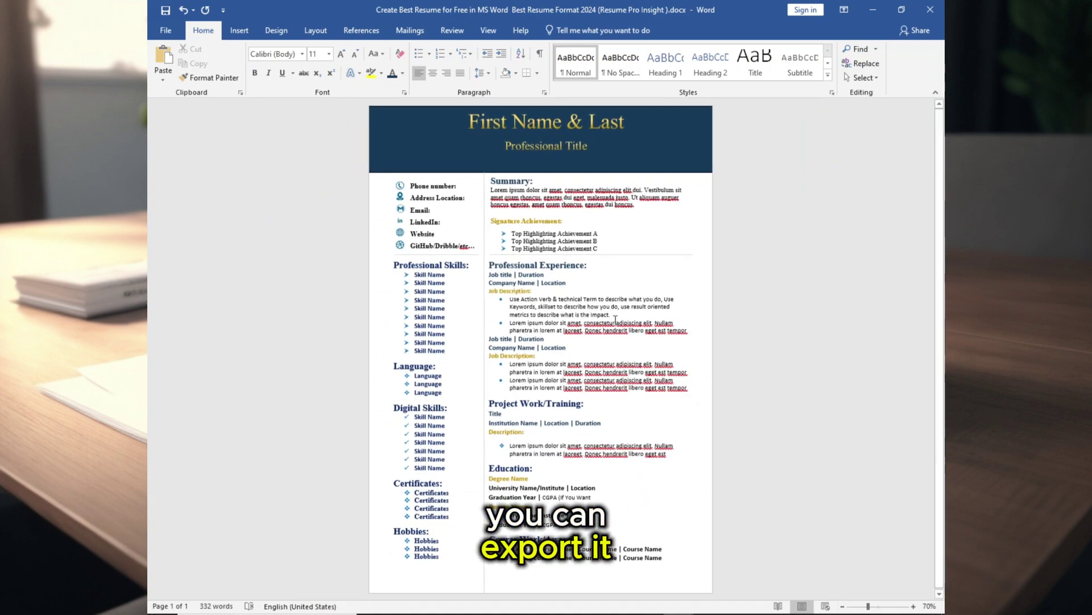
Display the PDF/XPS export options and return to the document
click(166, 32)
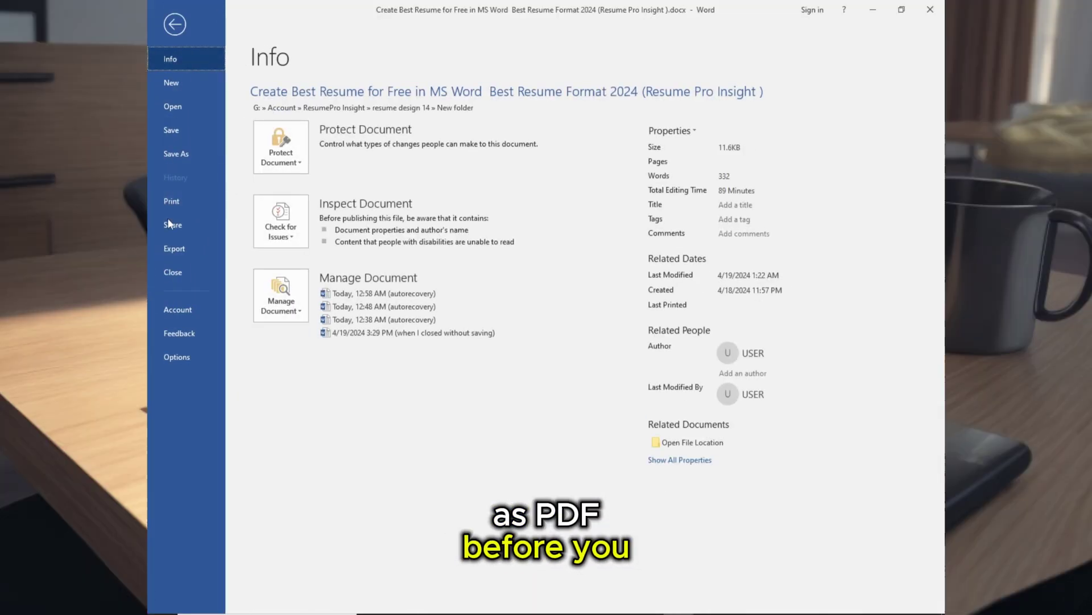
click(173, 251)
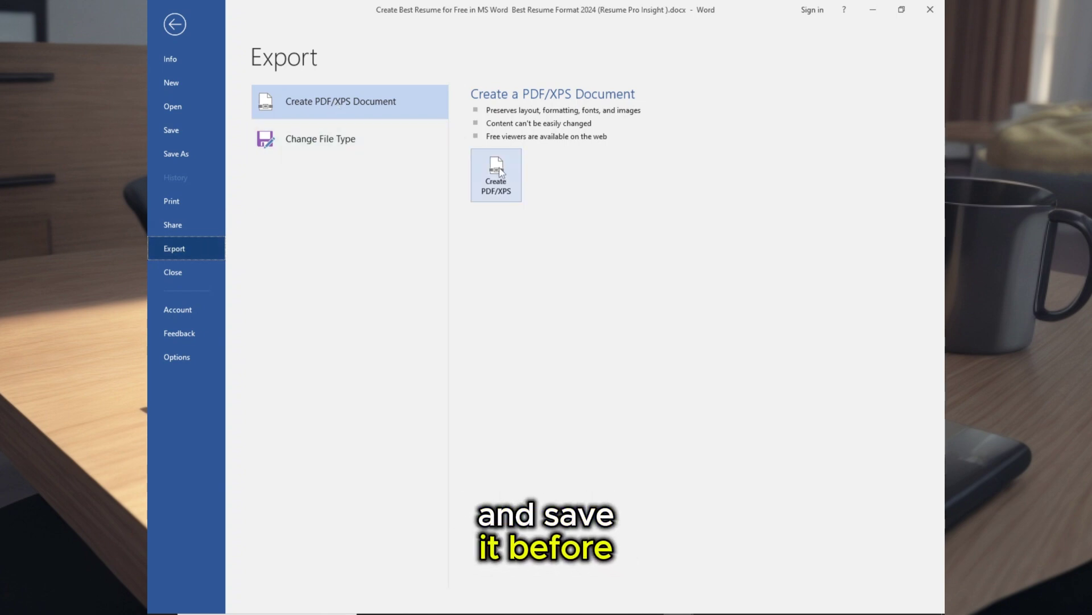
click(175, 23)
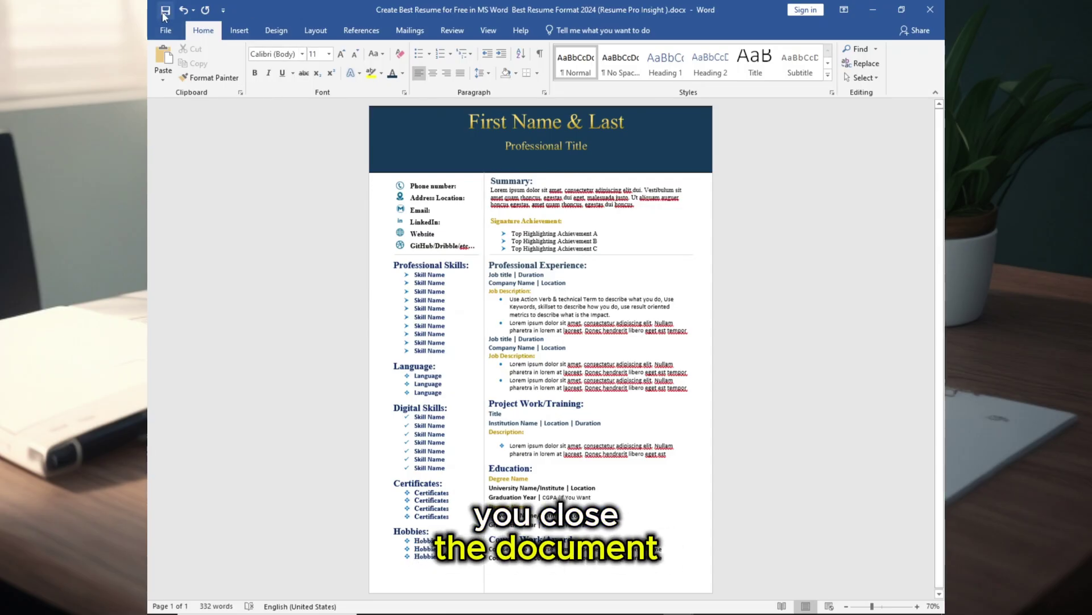